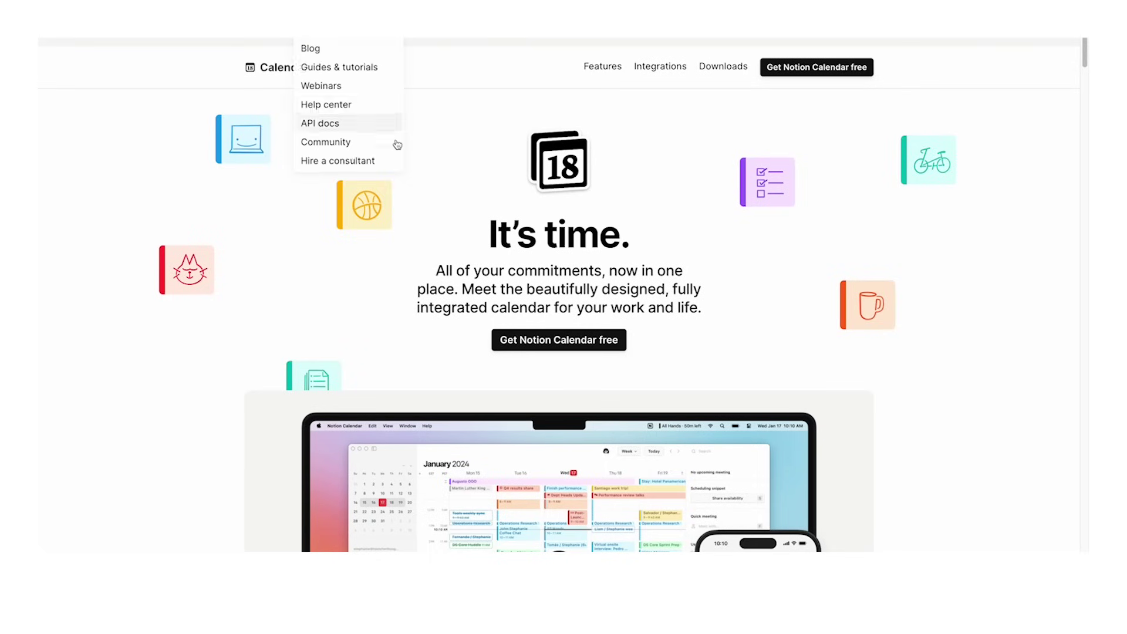
# Step: Highlight the 'It's time.' headline on the Notion Calendar site, then switch to Notion's Headquarters page
pyautogui.moveTo(443, 242); pyautogui.dragTo(667, 241)
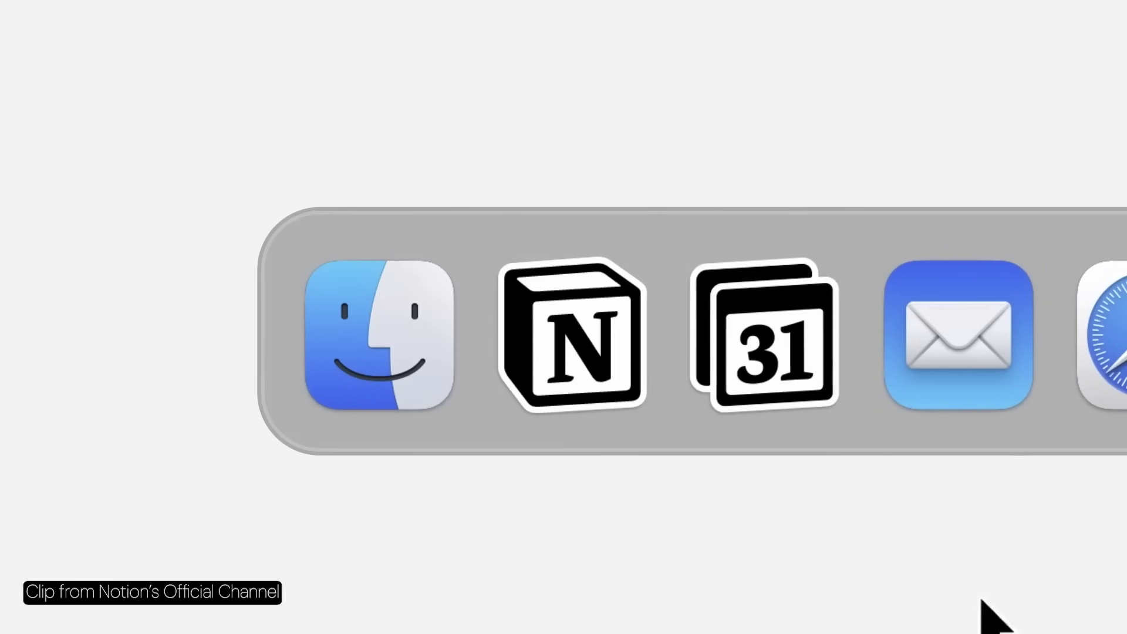
pyautogui.click(798, 384)
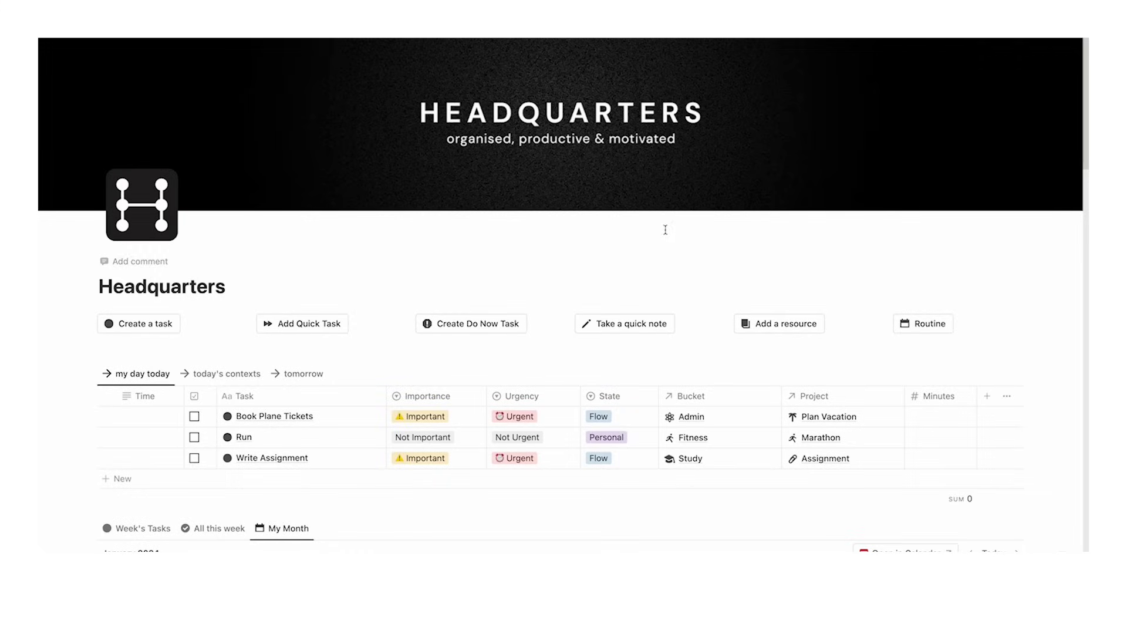
# Step: Scroll down the Headquarters page to the My Month task calendar
pyautogui.scroll(-5, 667, 226)
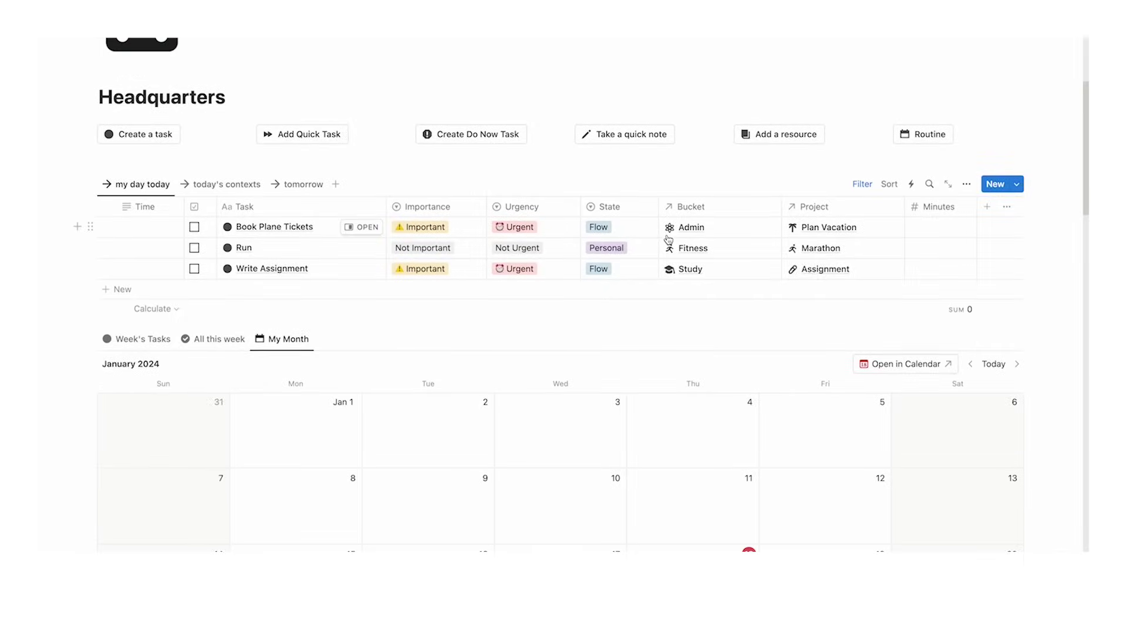
pyautogui.scroll(-3, 667, 246)
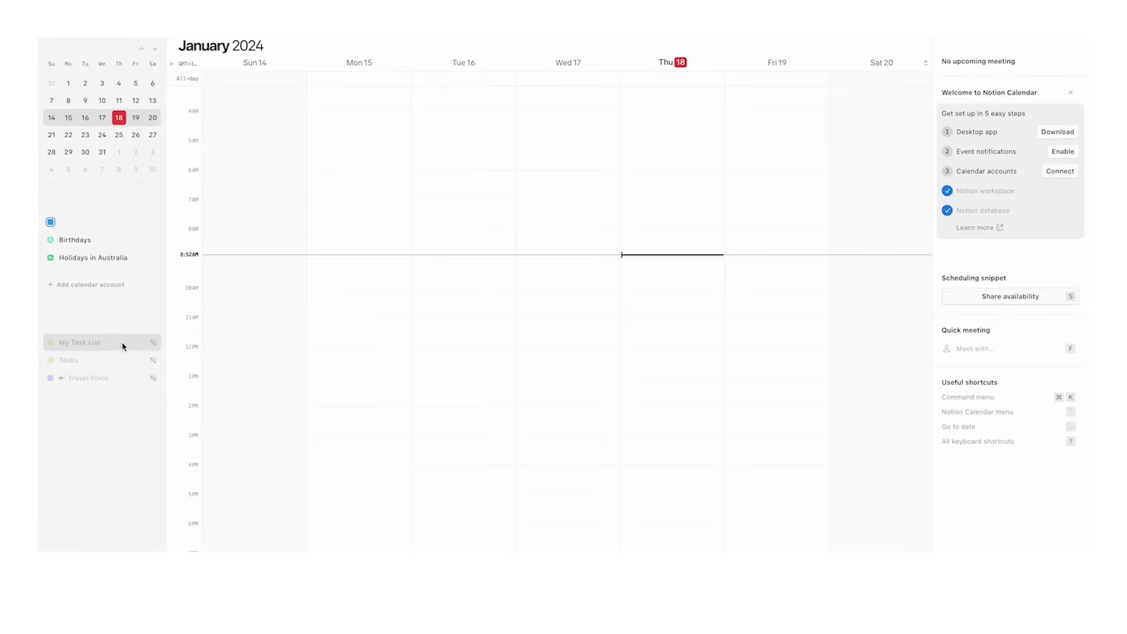
# Step: Make My Task List visible so three tasks show on Thu 18 and one on Fri 19
pyautogui.click(154, 343)
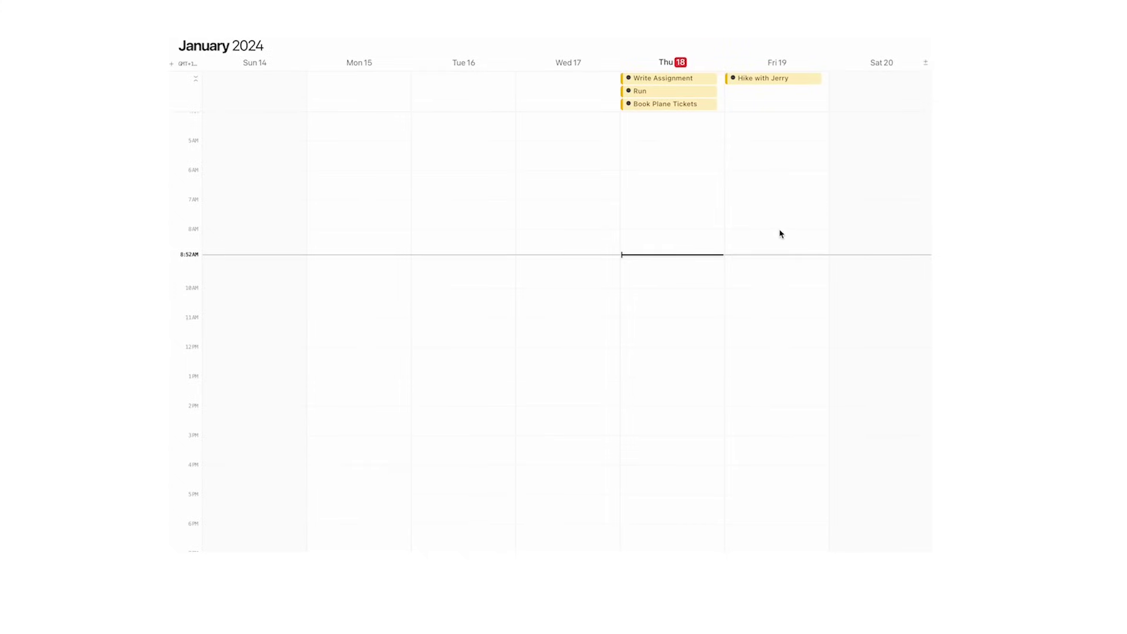
# Step: Move Book Plane Tickets, Run and Write Assignment from all-day into Thursday's time grid
pyautogui.moveTo(666, 112); pyautogui.dragTo(665, 186)
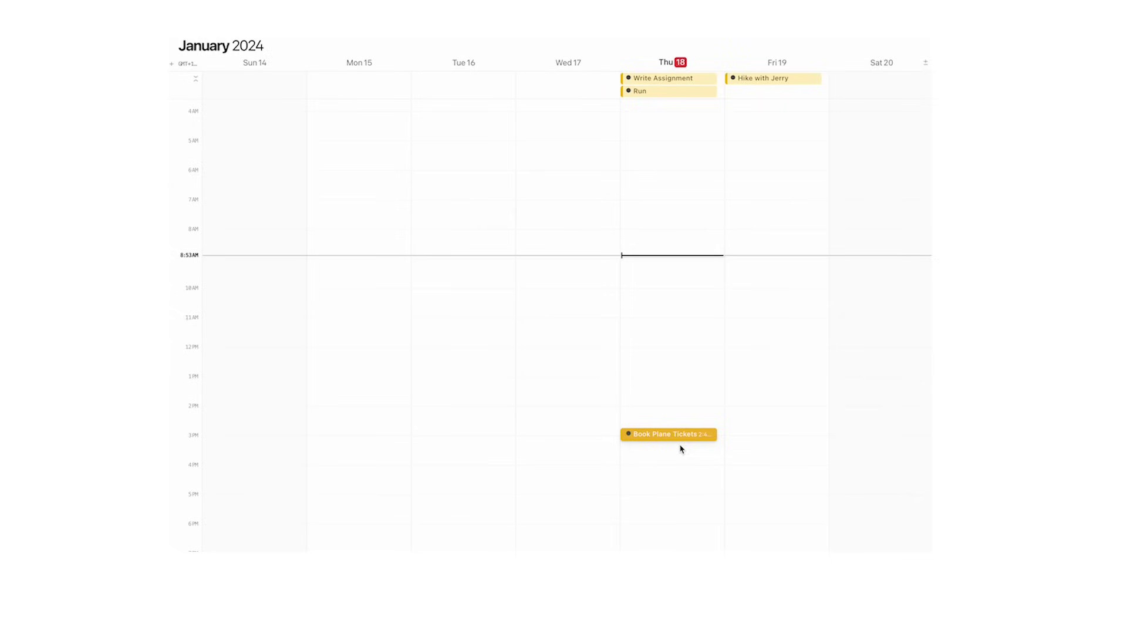
pyautogui.moveTo(680, 441); pyautogui.dragTo(688, 506)
pyautogui.moveTo(696, 93); pyautogui.dragTo(698, 412)
pyautogui.moveTo(691, 79); pyautogui.dragTo(683, 288)
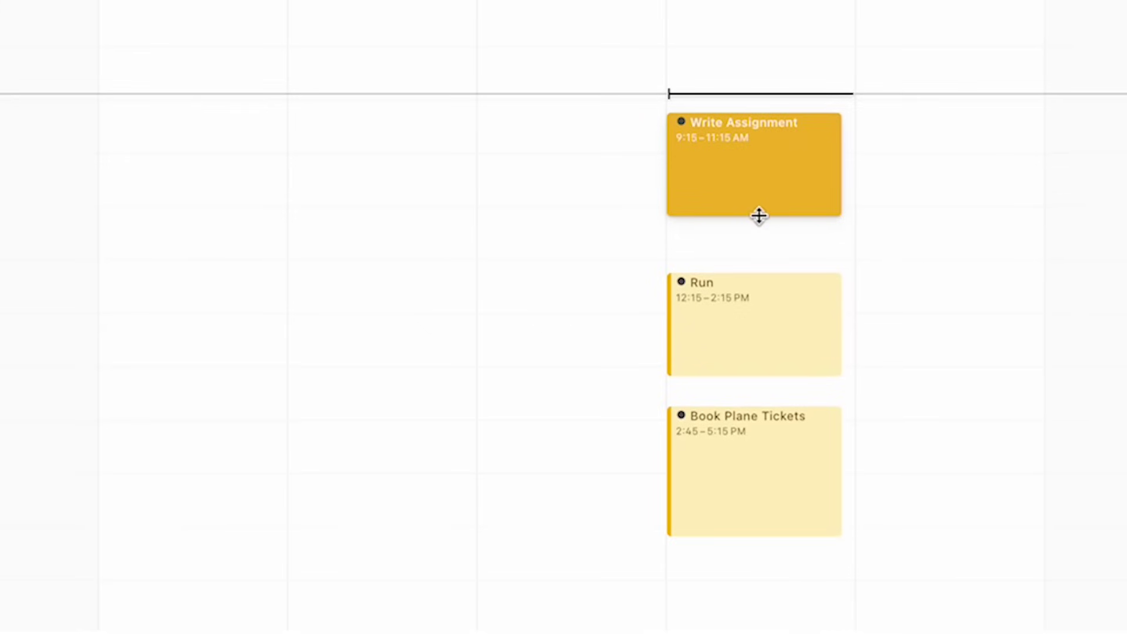
# Step: Set Thursday times: Write Assignment 9:15–11:15, Run 11:15–12:15, Book Plane Tickets 12:15–1:30 PM
pyautogui.moveTo(760, 290)
pyautogui.mouseDown()
pyautogui.moveTo(763, 259)
pyautogui.moveTo(766, 277)
pyautogui.mouseUp()
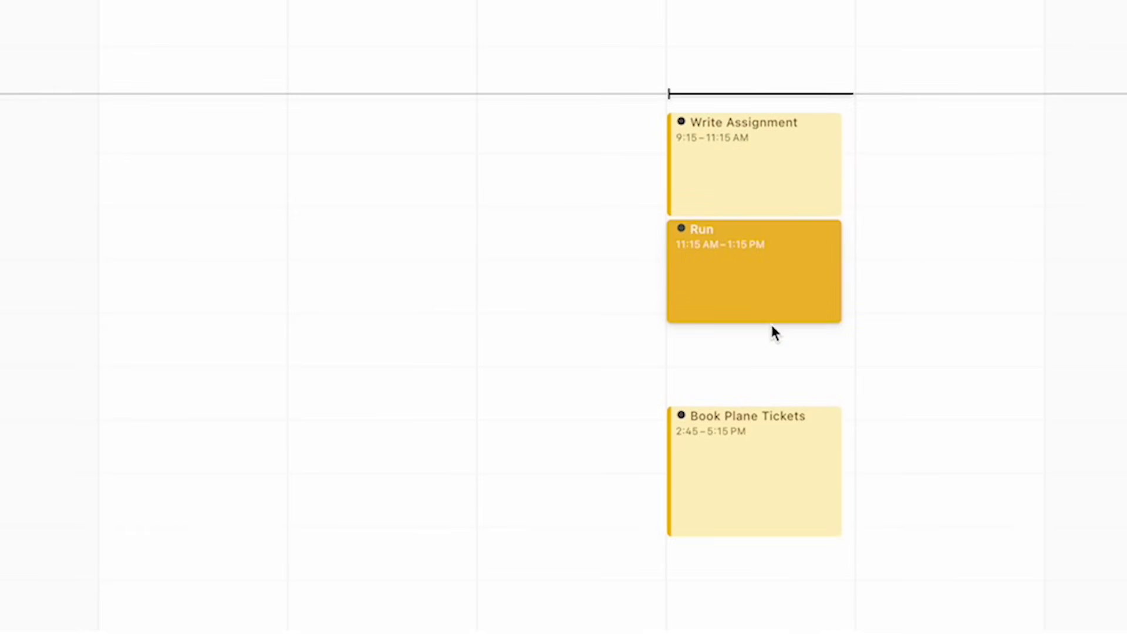
pyautogui.moveTo(771, 324); pyautogui.dragTo(770, 270)
pyautogui.moveTo(805, 435); pyautogui.dragTo(810, 312)
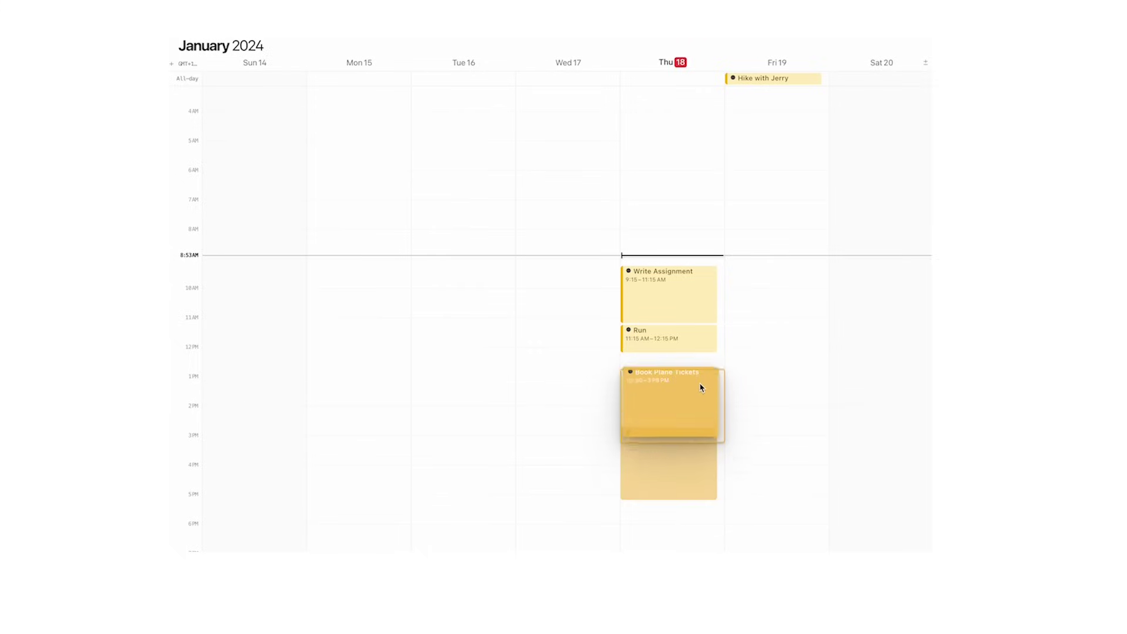
pyautogui.moveTo(700, 376); pyautogui.dragTo(700, 376)
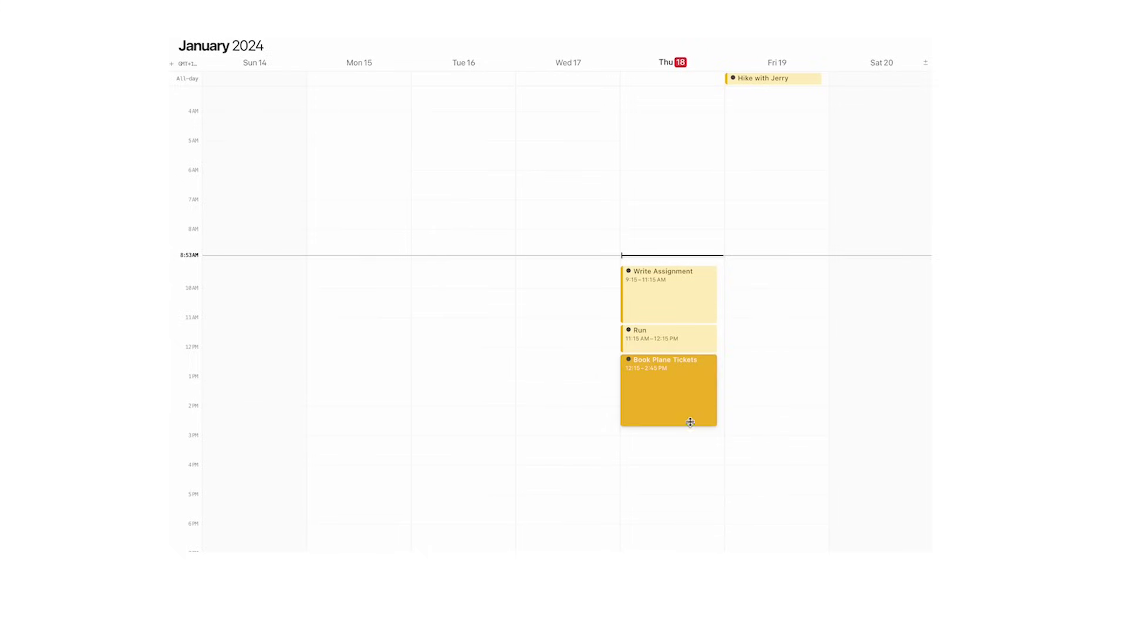
pyautogui.moveTo(690, 422); pyautogui.dragTo(690, 390)
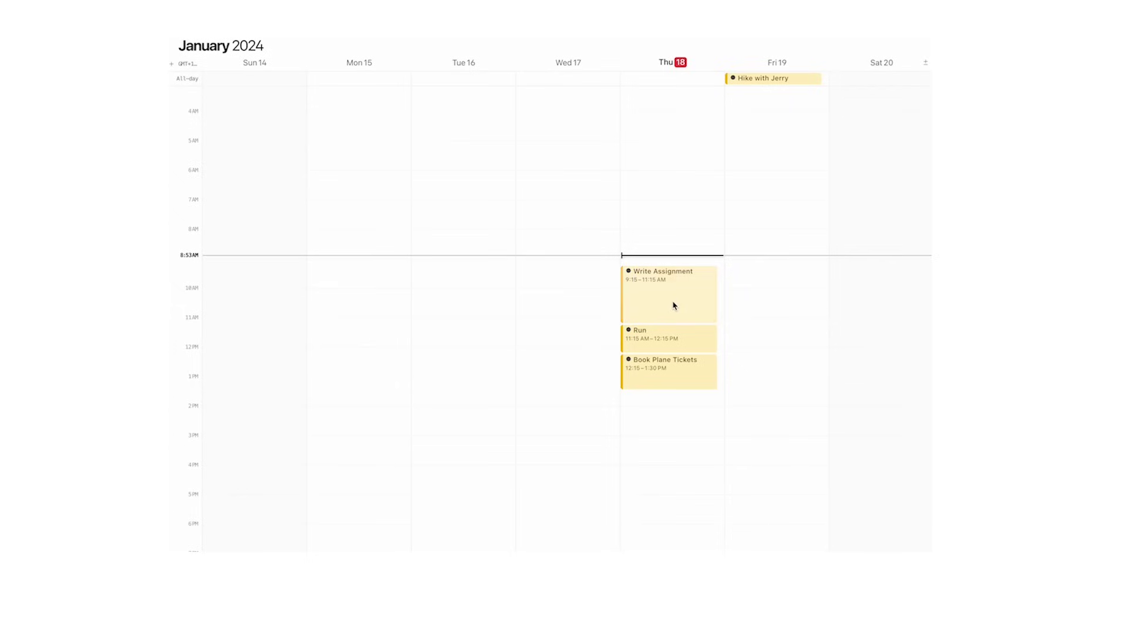
# Step: Move Run to 9–10 AM Thursday, shifting Write Assignment to start at 10:15 AM
pyautogui.moveTo(673, 302); pyautogui.dragTo(684, 433)
pyautogui.moveTo(664, 356); pyautogui.dragTo(667, 287)
pyautogui.moveTo(660, 433); pyautogui.dragTo(664, 338)
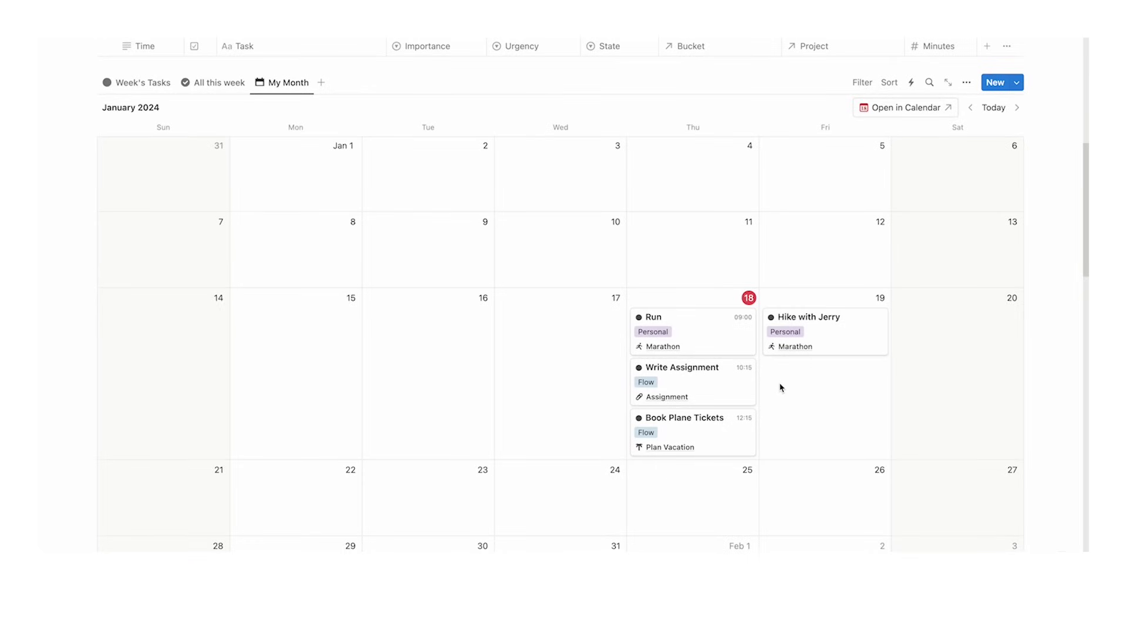
# Step: Move Write Assignment to Friday 9–11 AM and schedule the hike Friday at 11 AM
pyautogui.moveTo(674, 385); pyautogui.dragTo(818, 421)
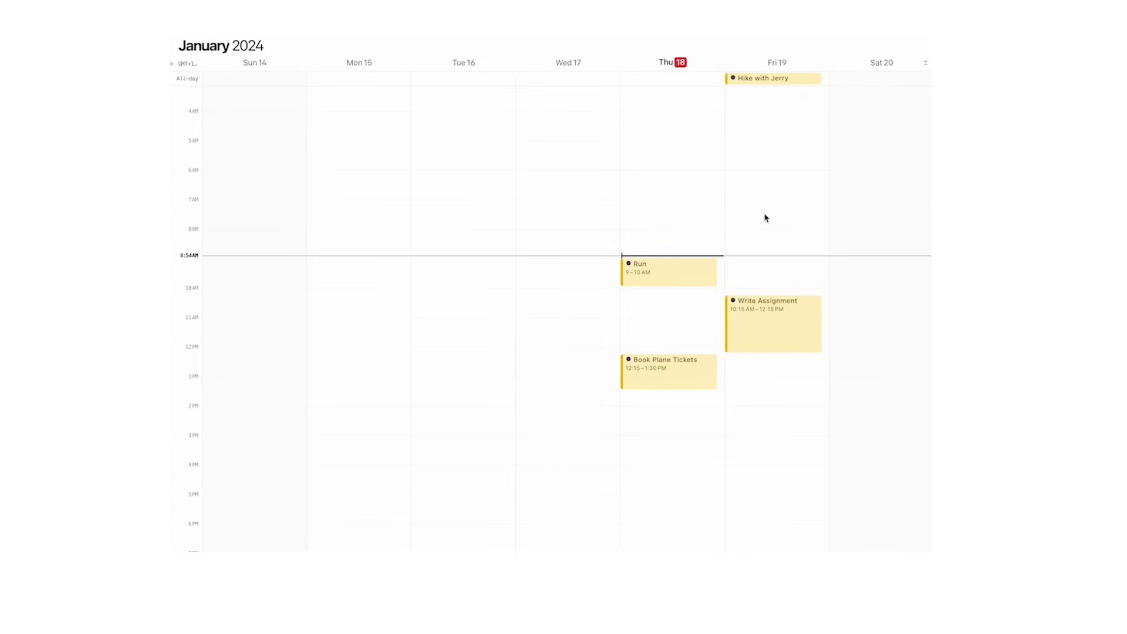
pyautogui.moveTo(794, 320); pyautogui.dragTo(791, 282)
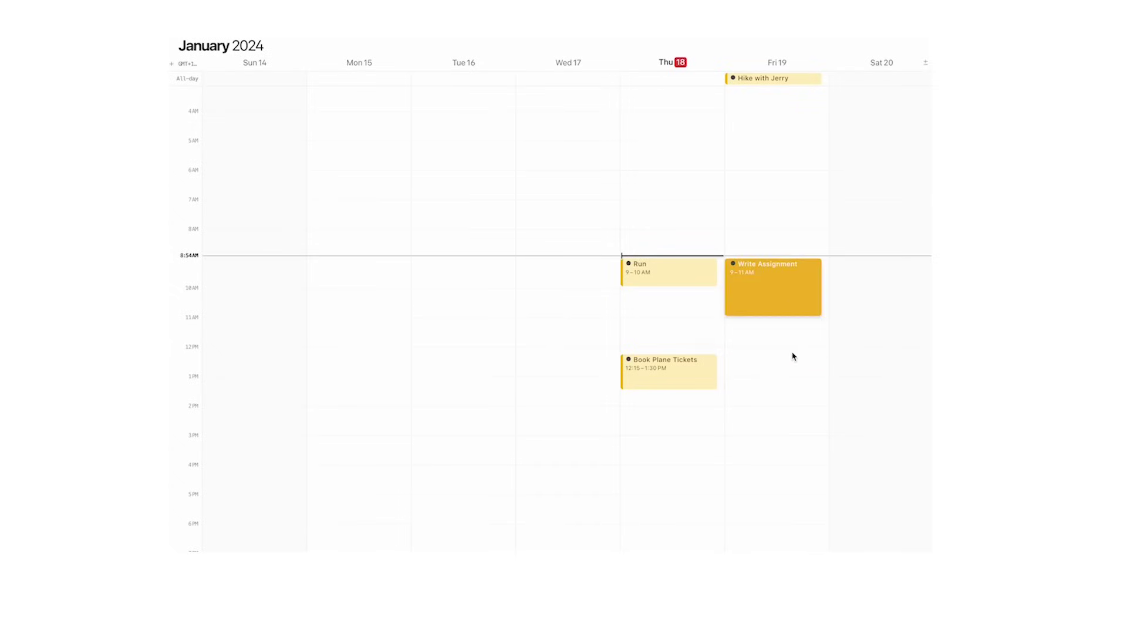
pyautogui.moveTo(772, 79); pyautogui.dragTo(780, 382)
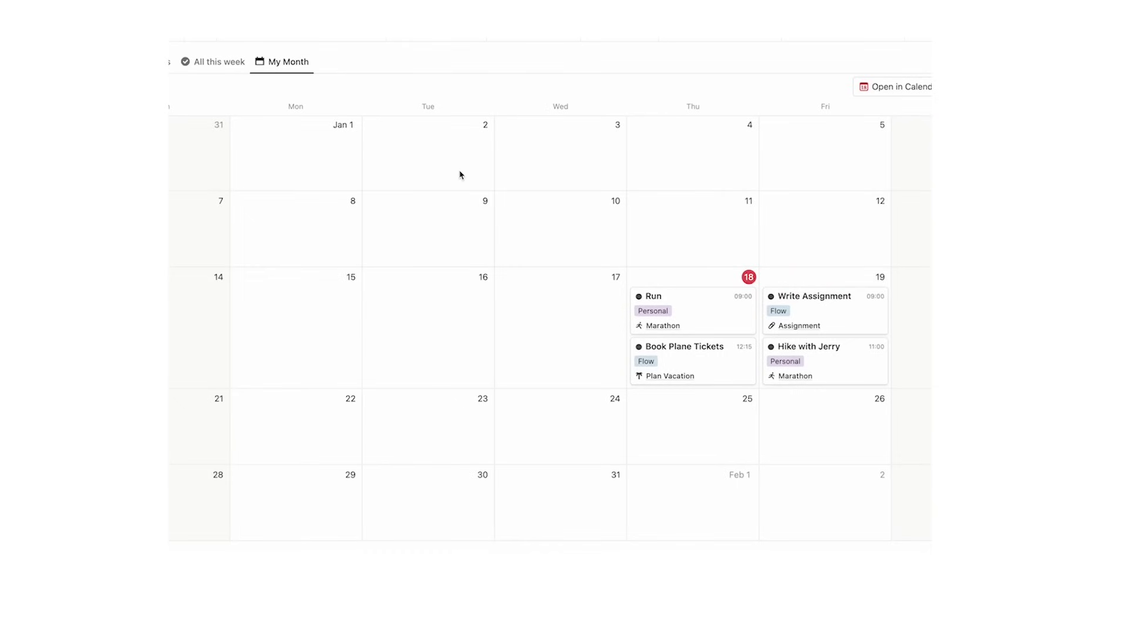
pyautogui.scroll(3, 583, 297)
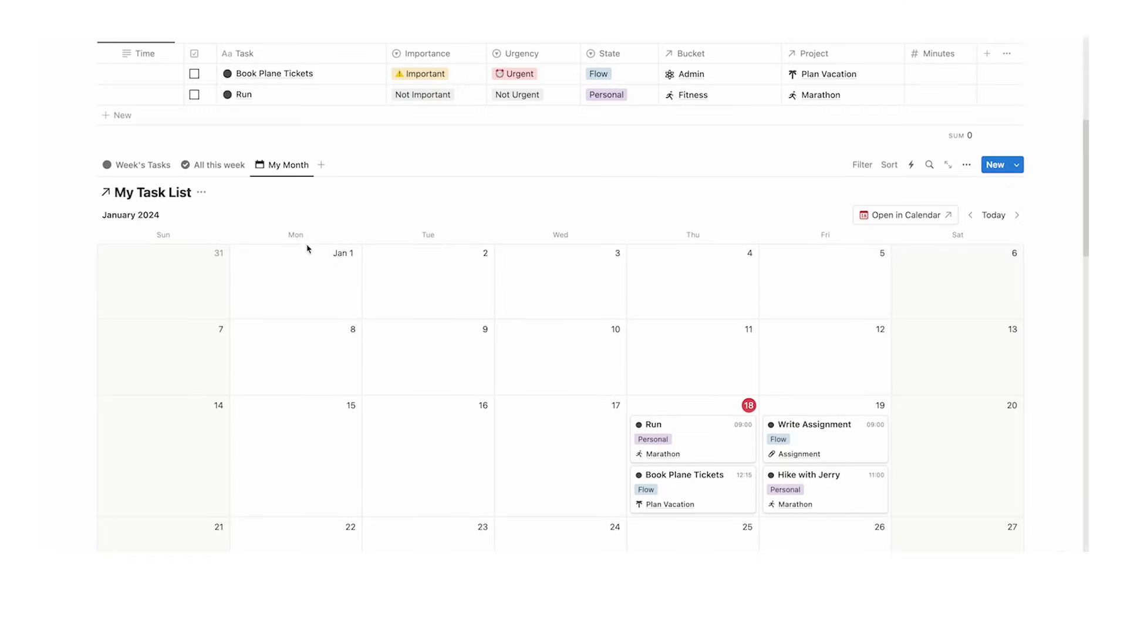
pyautogui.scroll(-1, 460, 268)
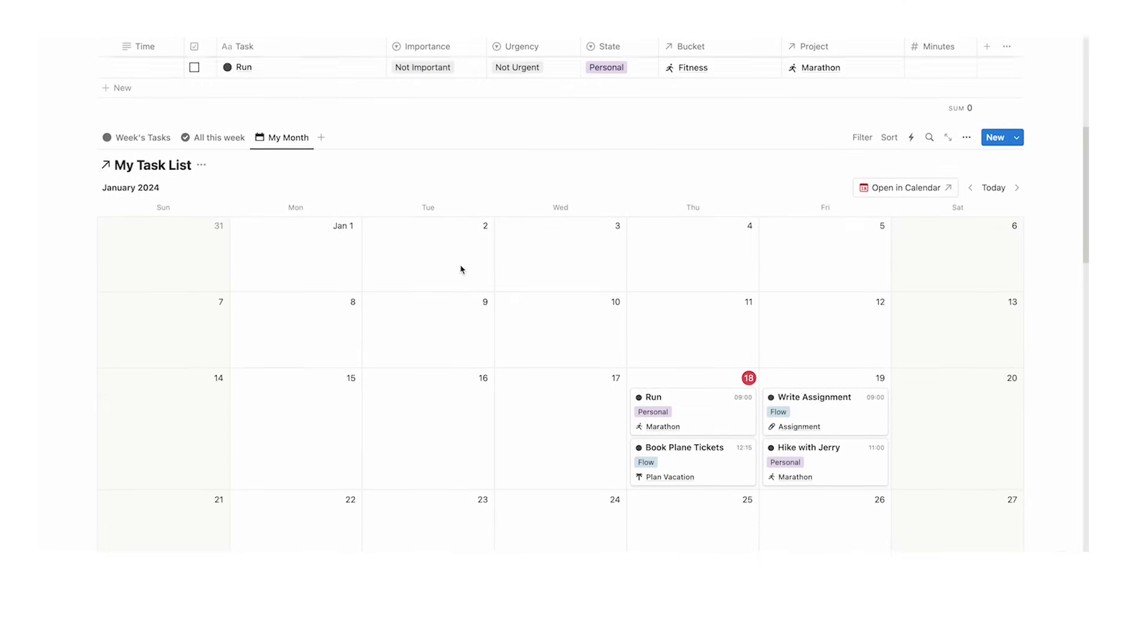
pyautogui.scroll(5, 461, 269)
pyautogui.scroll(-10, 289, 256)
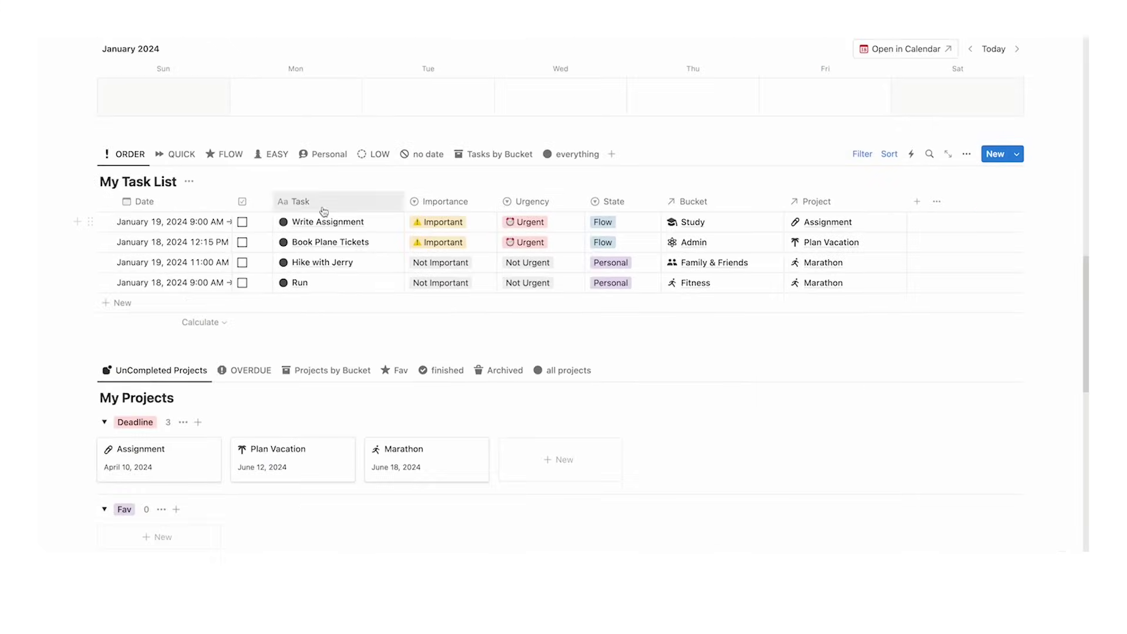
pyautogui.scroll(6, 456, 266)
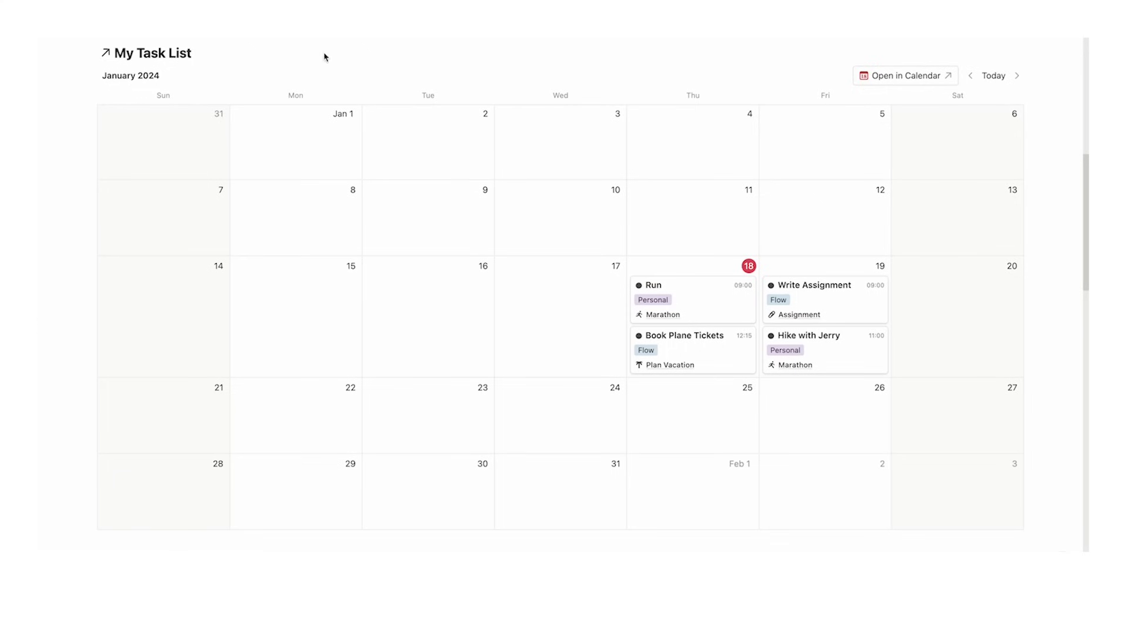
pyautogui.scroll(-4, 617, 252)
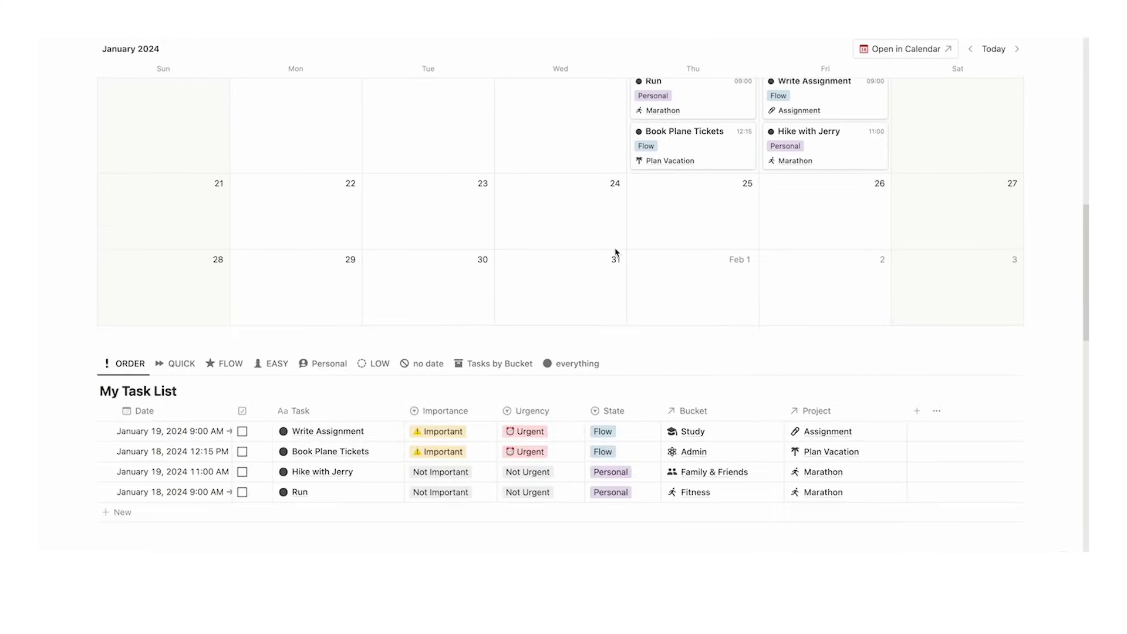
pyautogui.scroll(1, 273, 312)
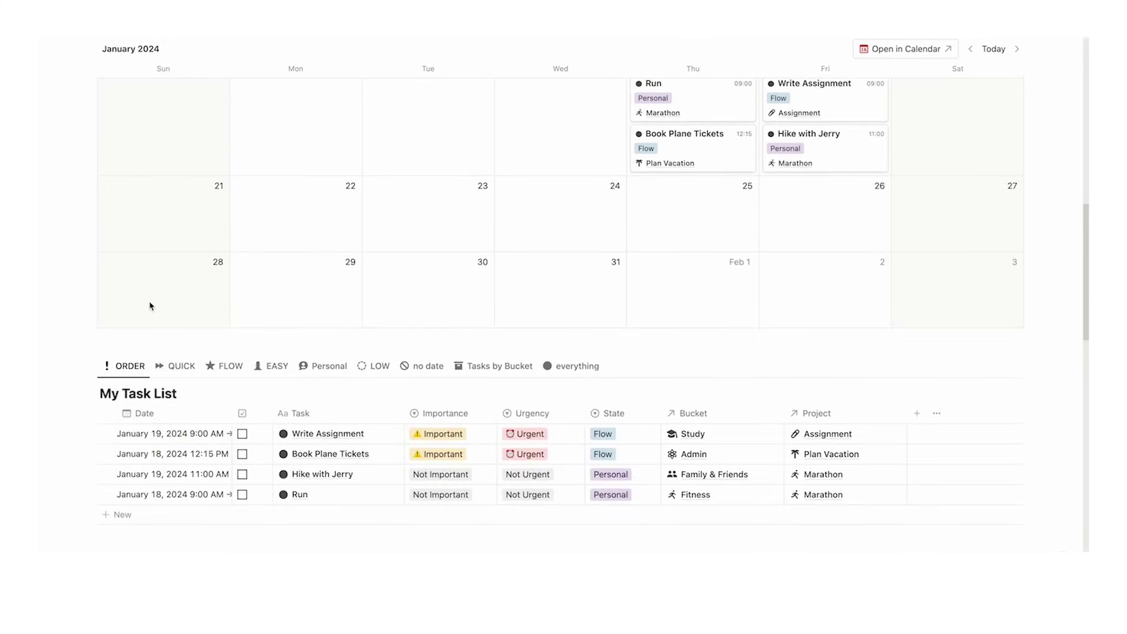
pyautogui.scroll(7, 151, 306)
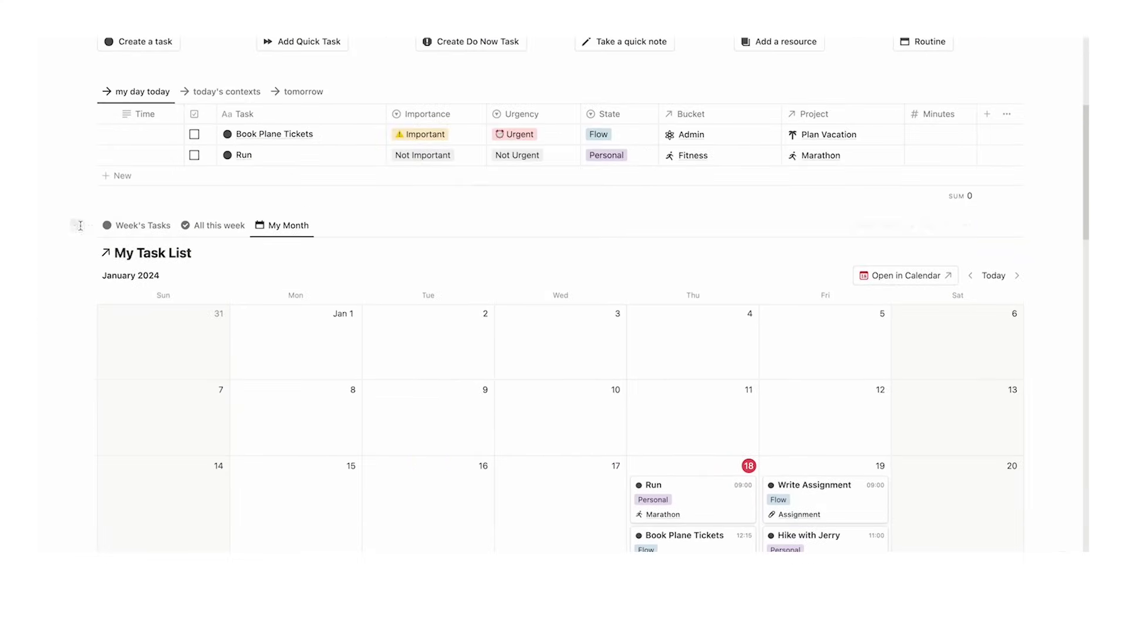
# Step: Insert a calendar view block below the existing calendar using /cal
pyautogui.click(78, 225)
pyautogui.scroll(-3, 355, 302)
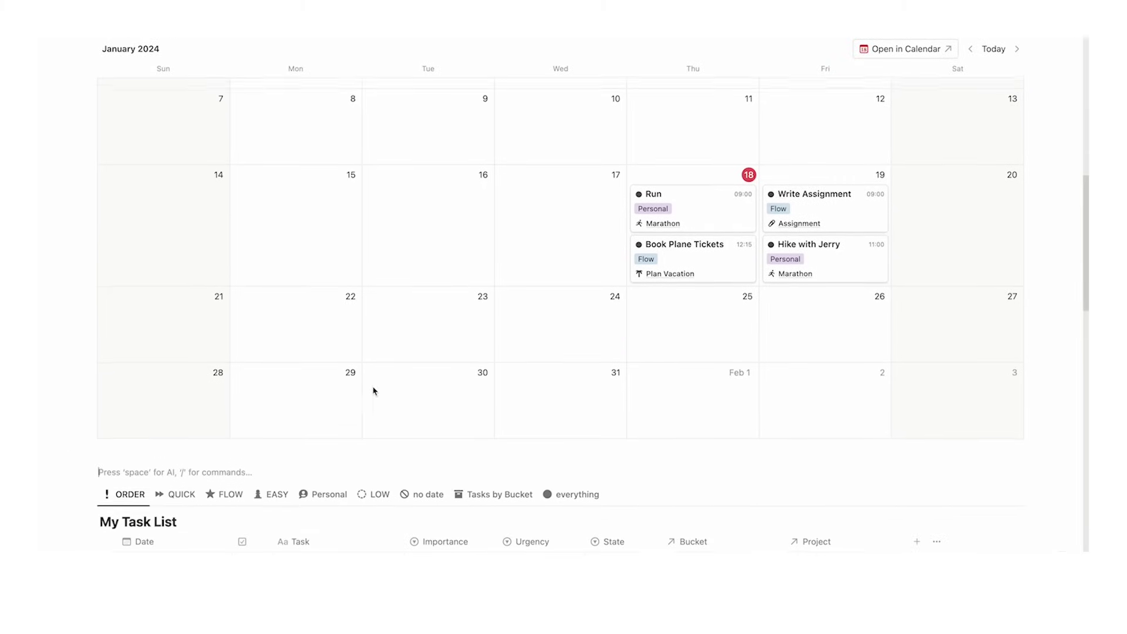
pyautogui.write('/ca')
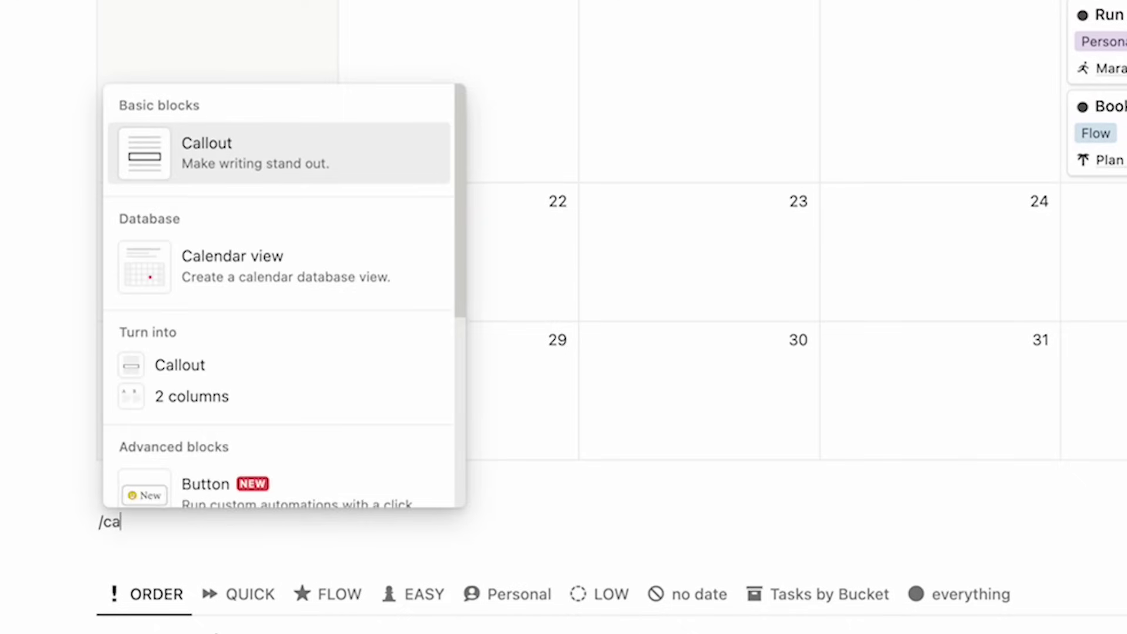
pyautogui.write('l')
pyautogui.press('Down')
pyautogui.press('Return')
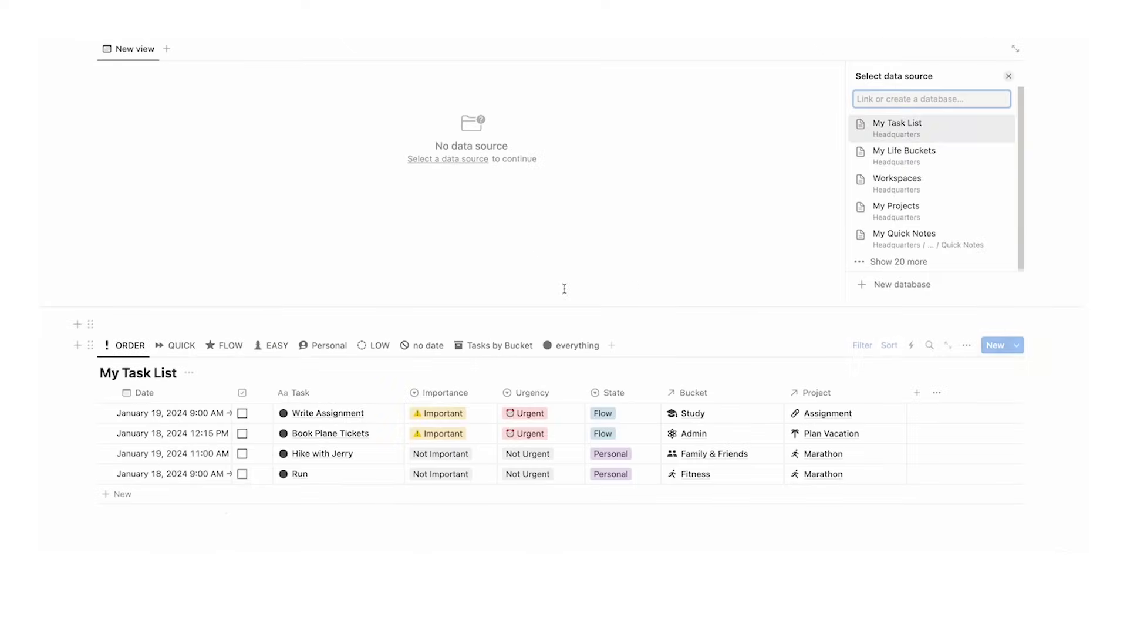
# Step: Create the examplyvid database and add an 'example here' entry on January 18
pyautogui.click(858, 284)
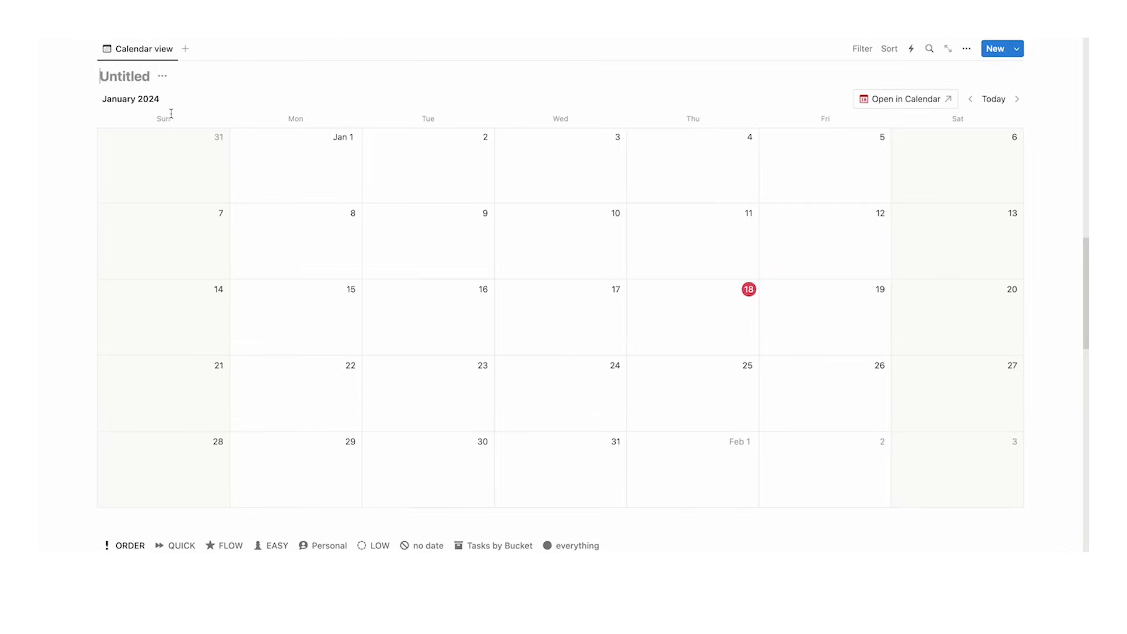
pyautogui.write('examplyvid')
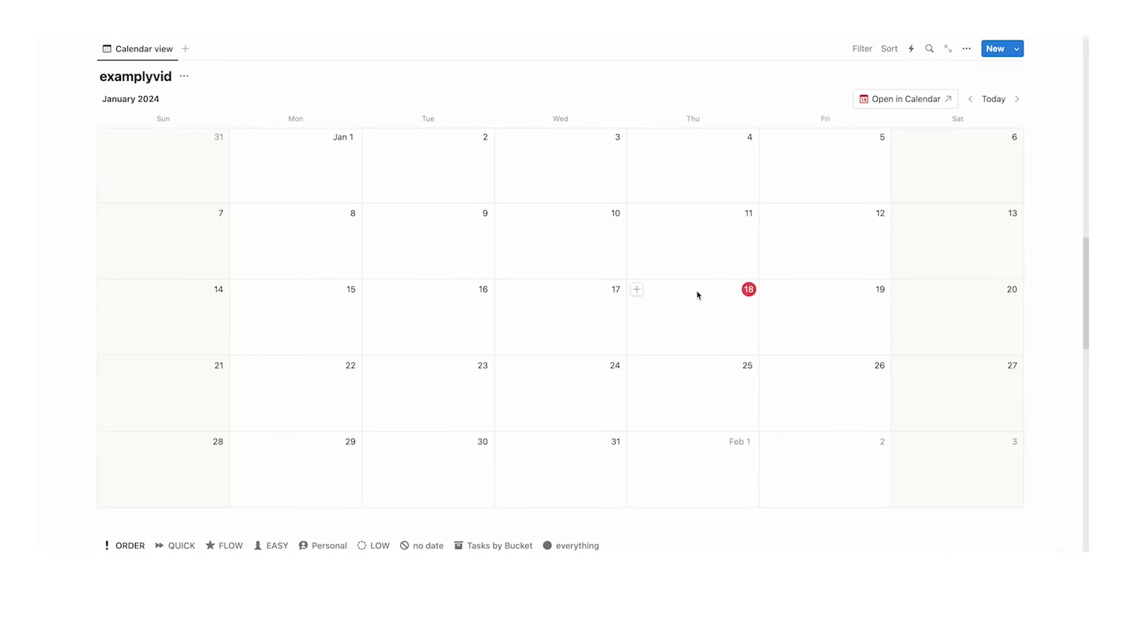
pyautogui.click(640, 290)
pyautogui.write('ex')
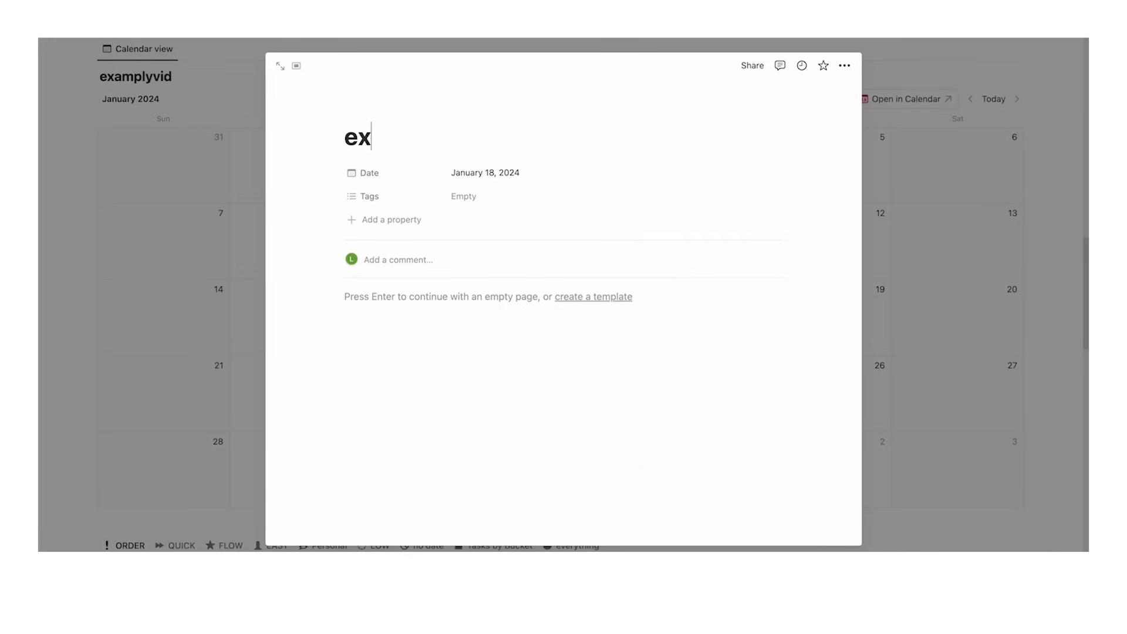
pyautogui.write('ample here')
pyautogui.click(919, 297)
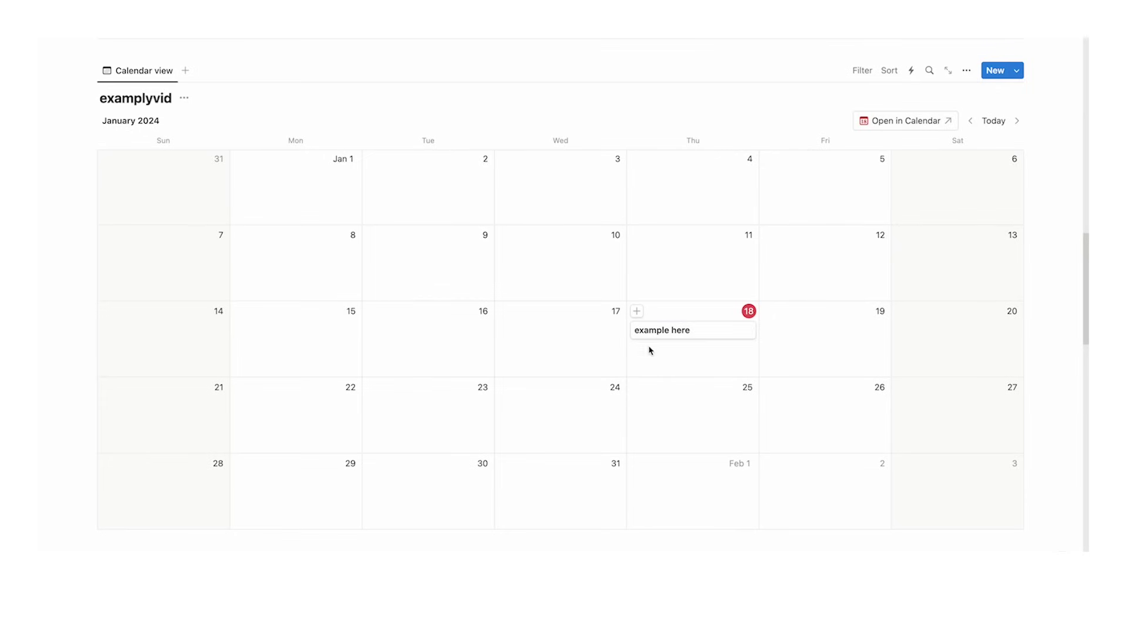
pyautogui.scroll(1, 382, 293)
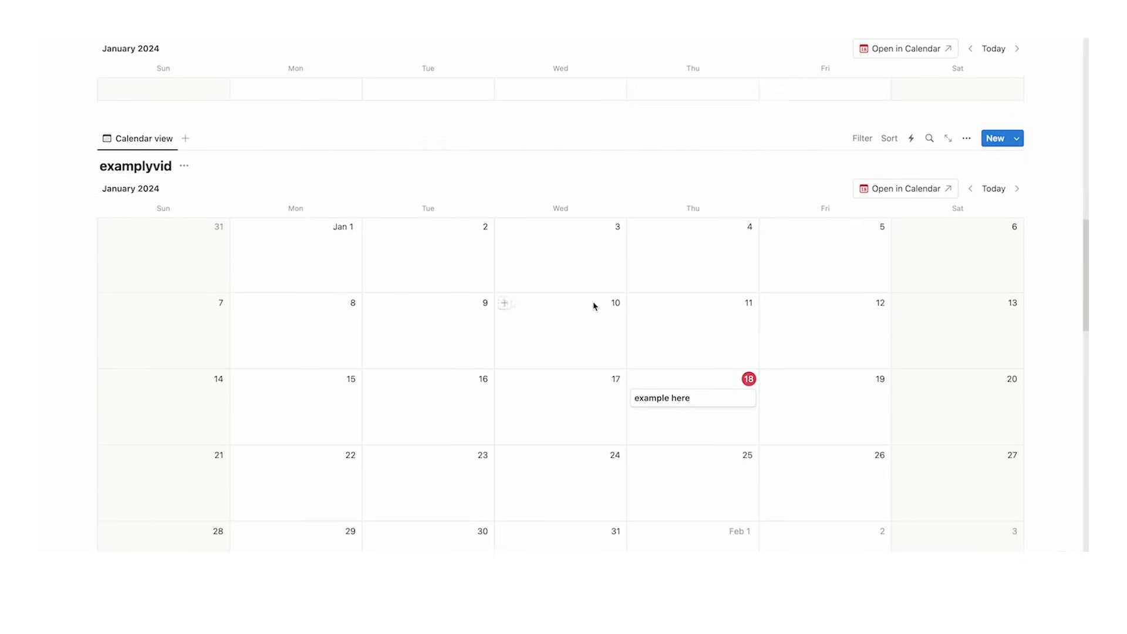
pyautogui.scroll(5, 599, 308)
pyautogui.scroll(-2, 431, 201)
pyautogui.scroll(-4, 490, 223)
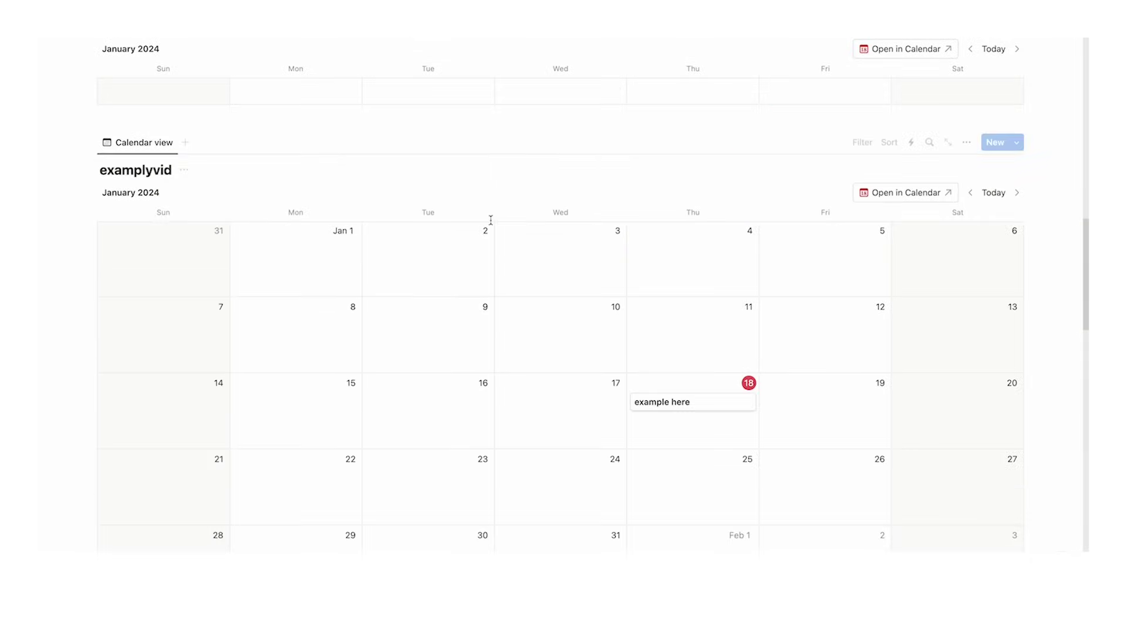
pyautogui.scroll(2, 516, 244)
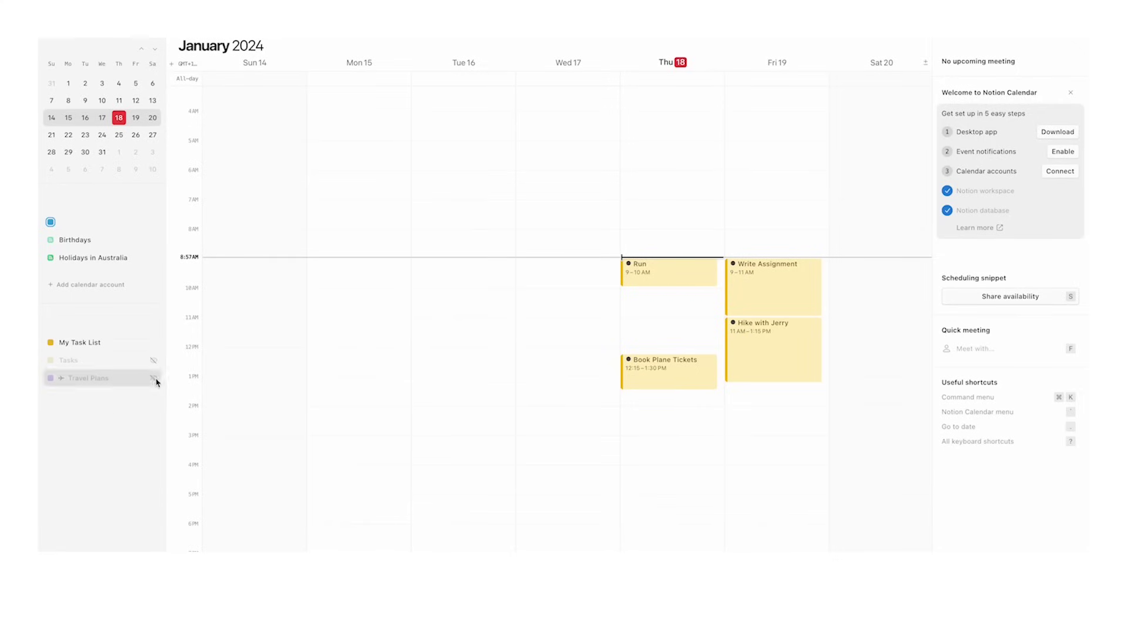
# Step: Add the examplyvid Notion database to Notion Calendar by searching for it
pyautogui.click(154, 326)
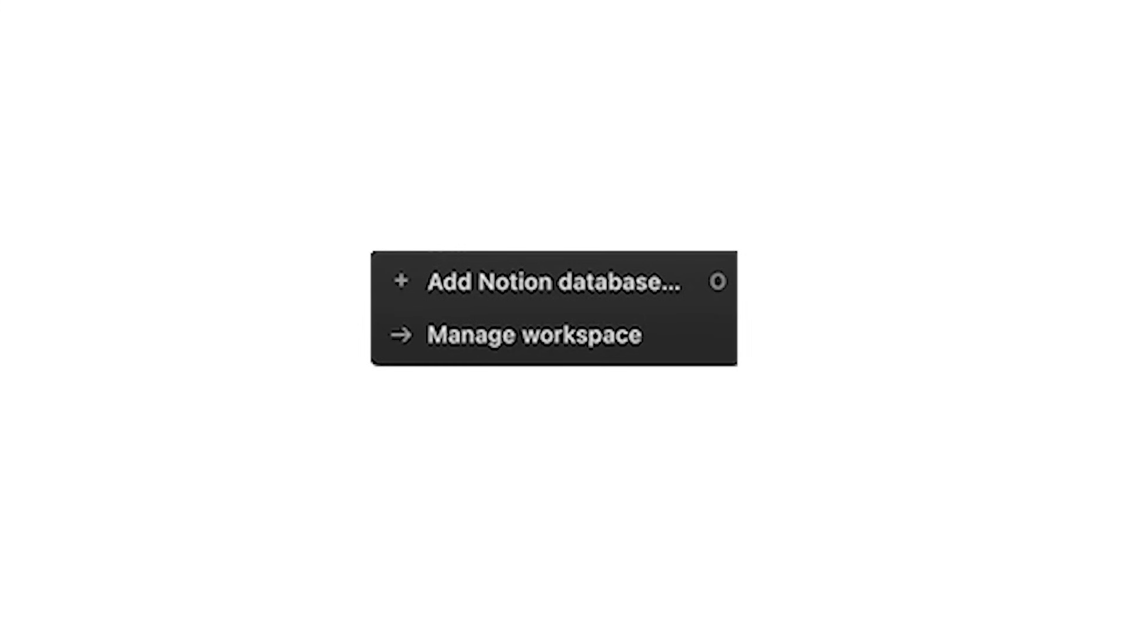
pyautogui.click(538, 284)
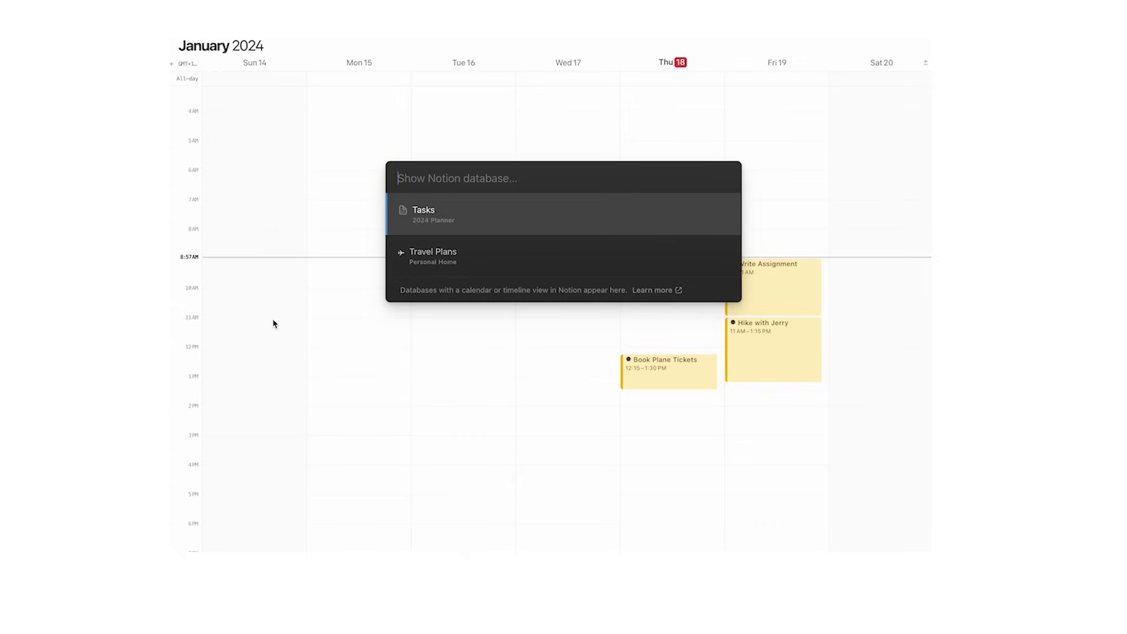
pyautogui.write('examo')
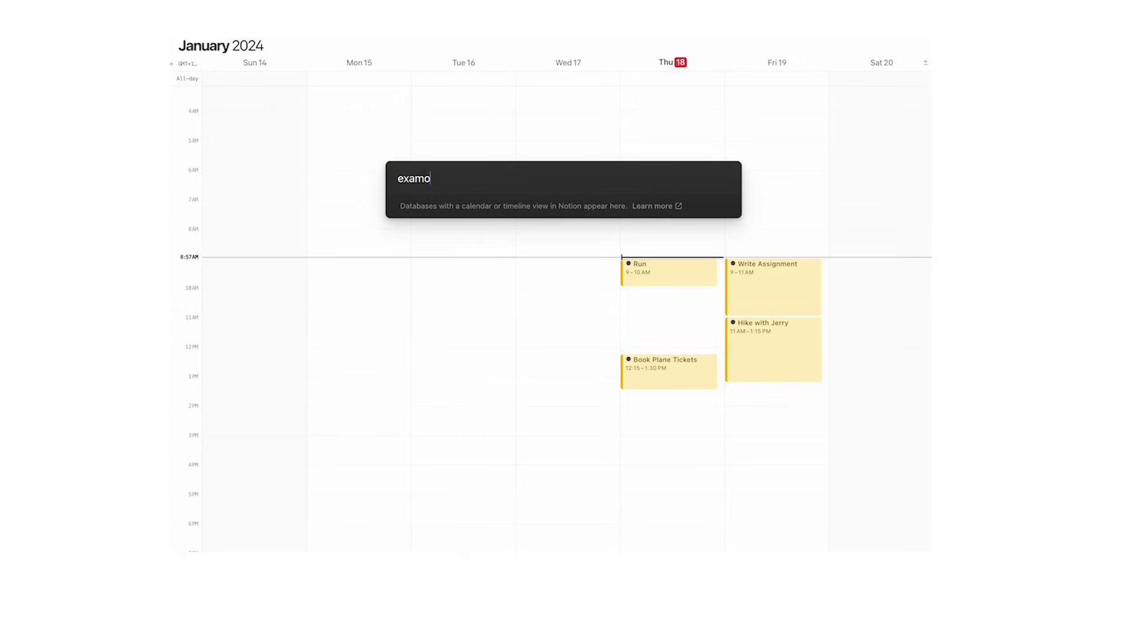
pyautogui.press('BackSpace')
pyautogui.write('plyvid')
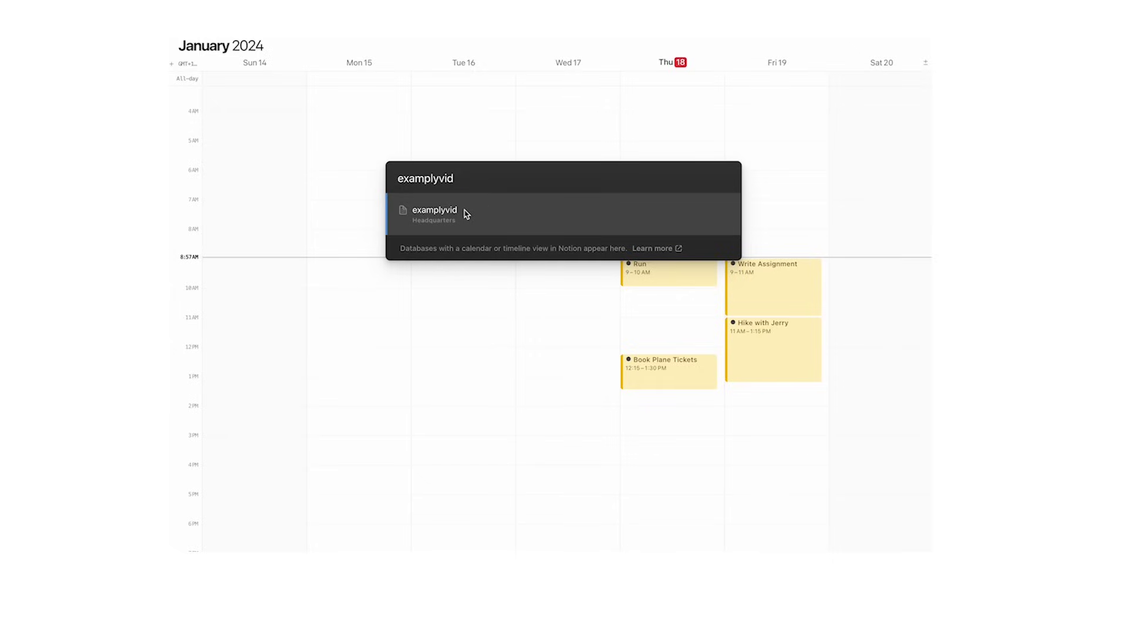
pyautogui.click(471, 213)
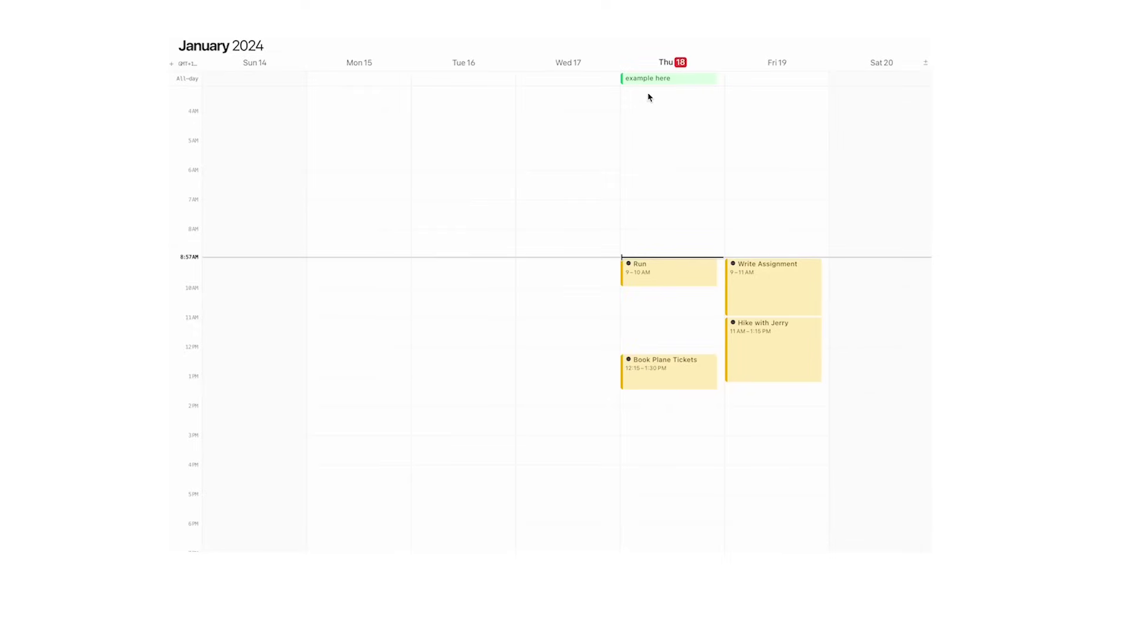
# Step: Drag 'example here' into Thursday 18 as a 10:15–11:45 AM block
pyautogui.moveTo(652, 80); pyautogui.dragTo(653, 308)
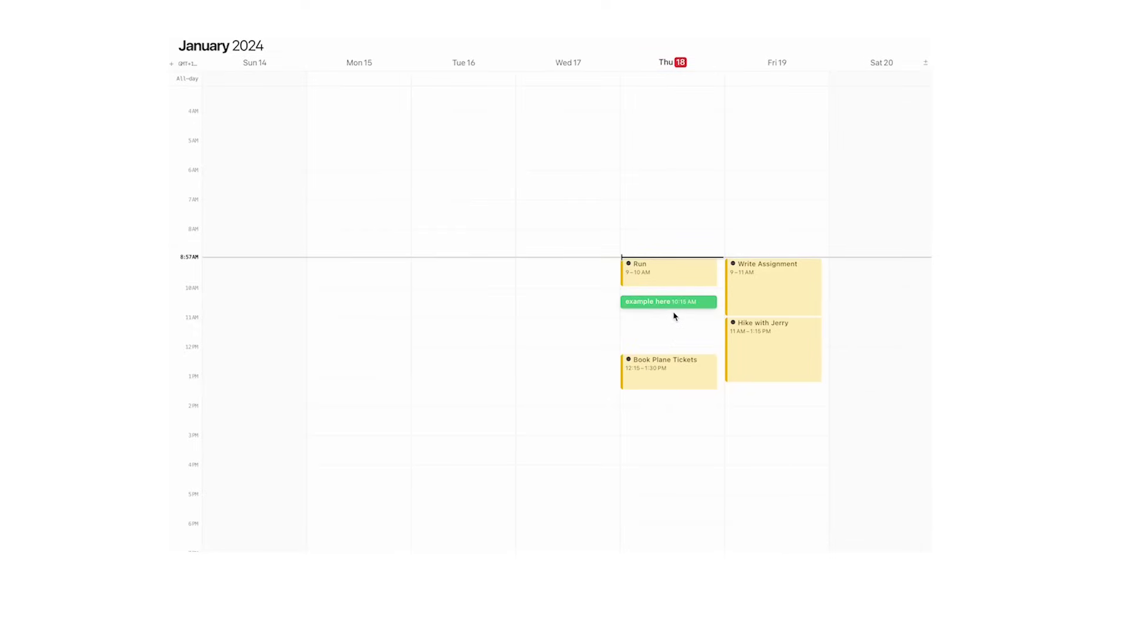
pyautogui.click(590, 340)
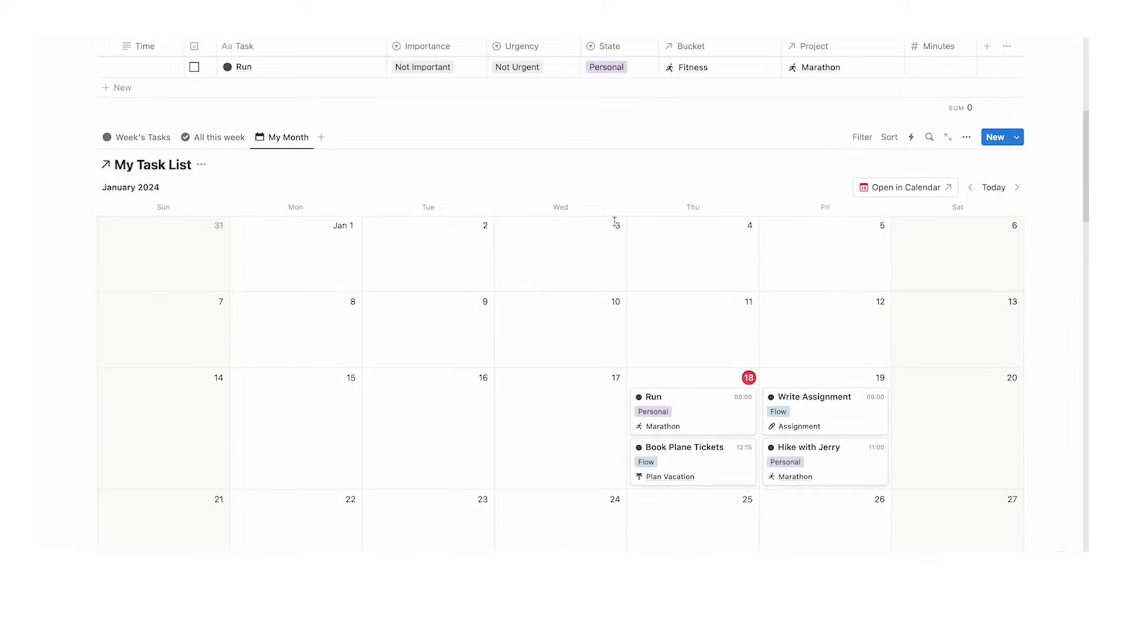
# Step: Create a new task on January 18 using the Weekly Review template
pyautogui.scroll(-5, 614, 221)
pyautogui.scroll(2, 591, 297)
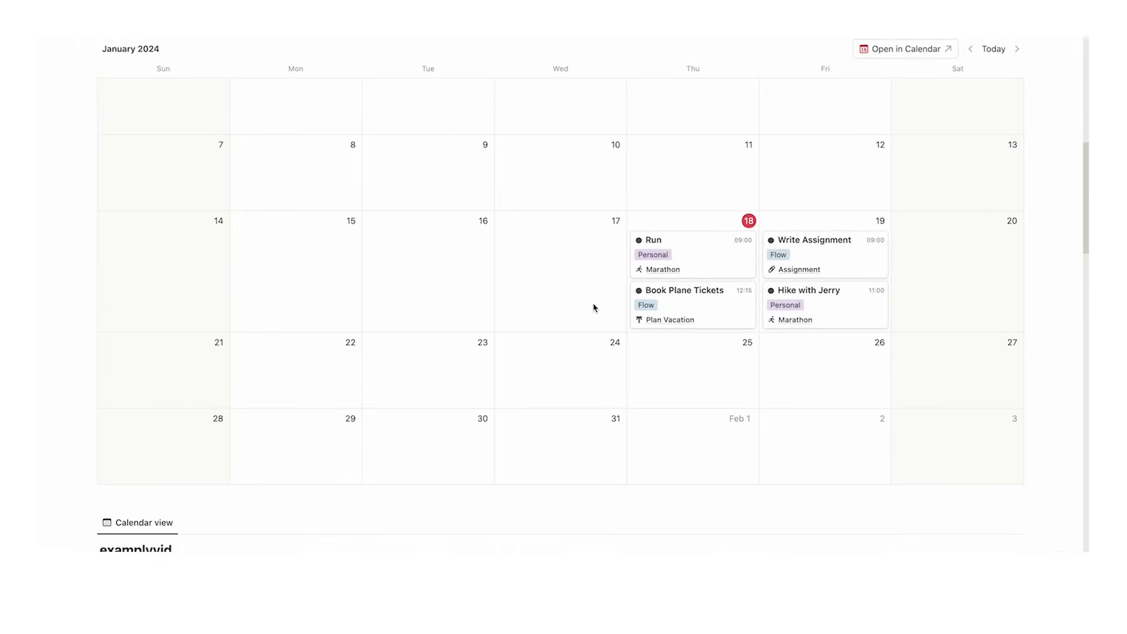
pyautogui.scroll(3, 594, 307)
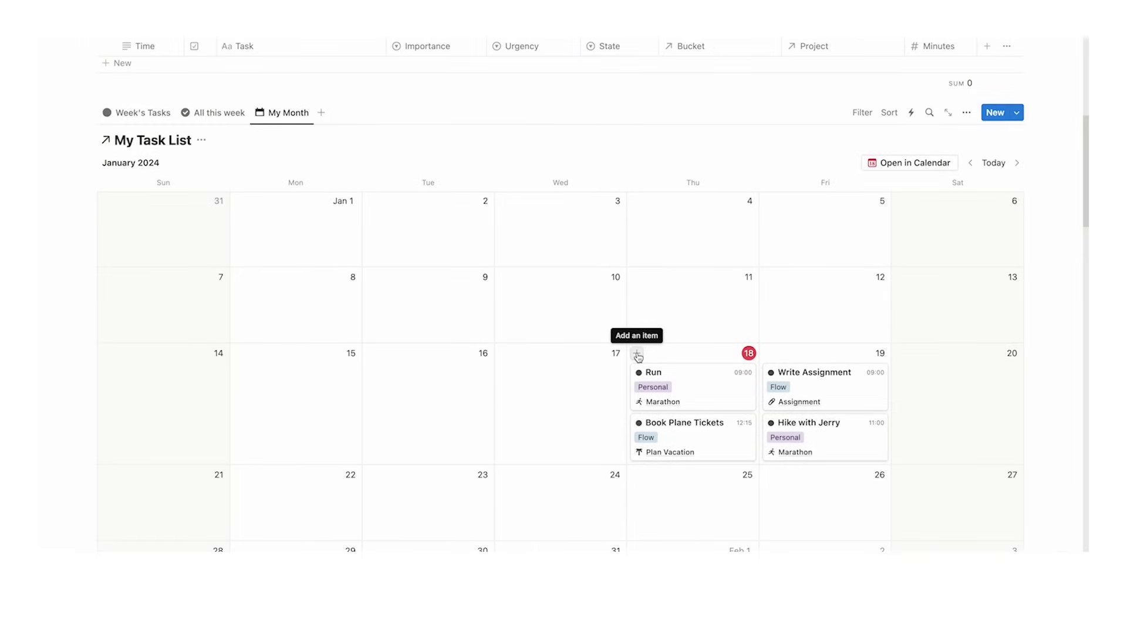
pyautogui.click(637, 355)
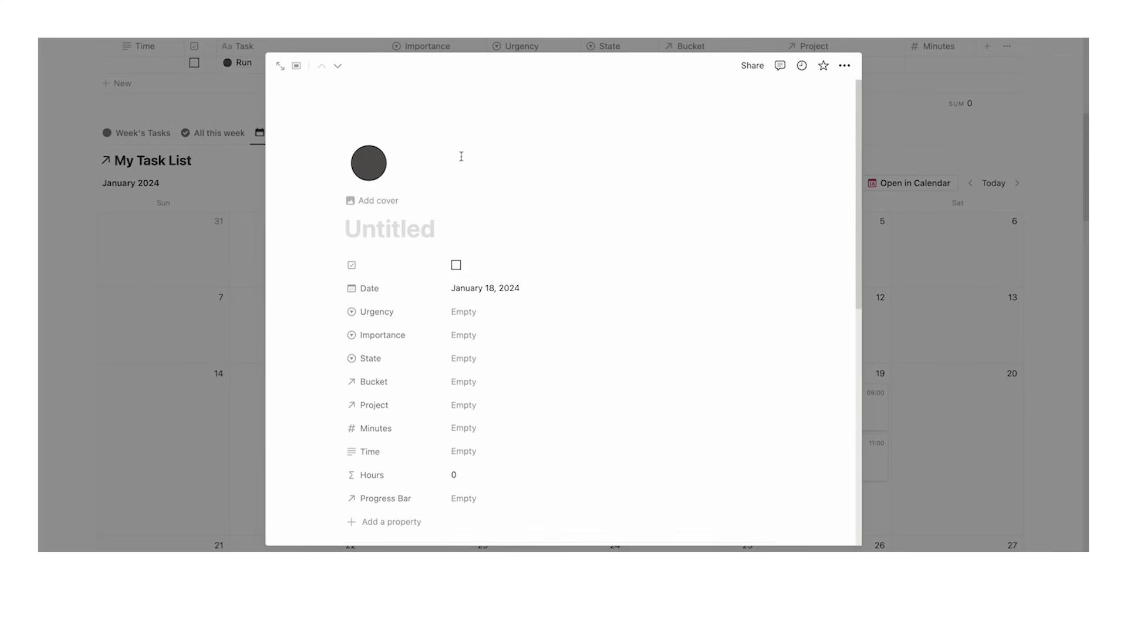
pyautogui.scroll(-5, 509, 261)
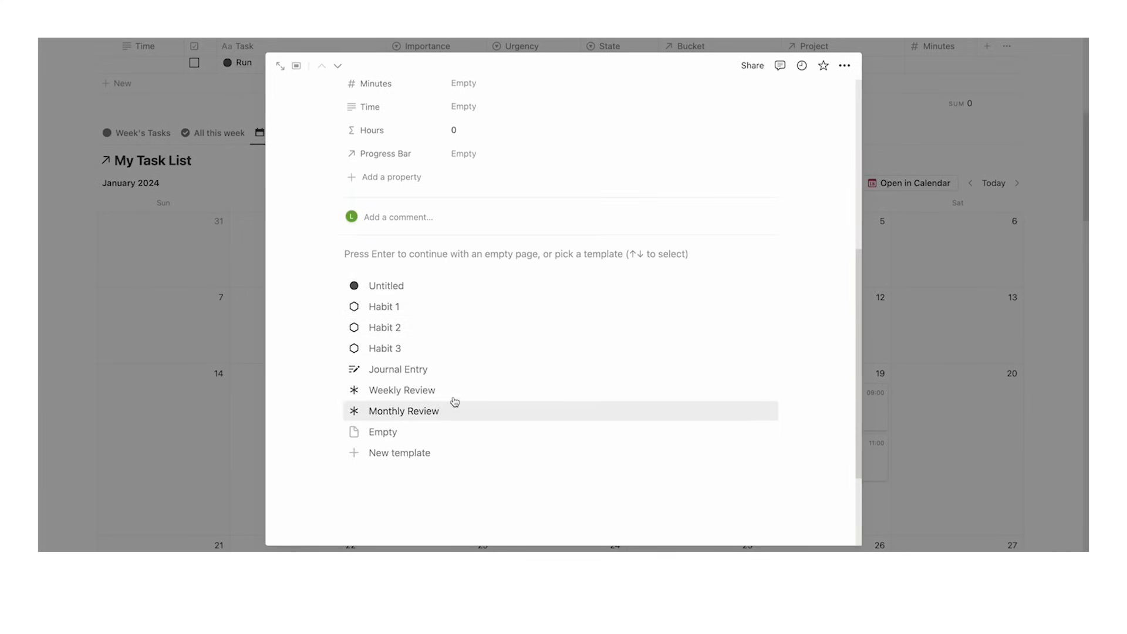
pyautogui.click(456, 399)
pyautogui.scroll(-4, 511, 370)
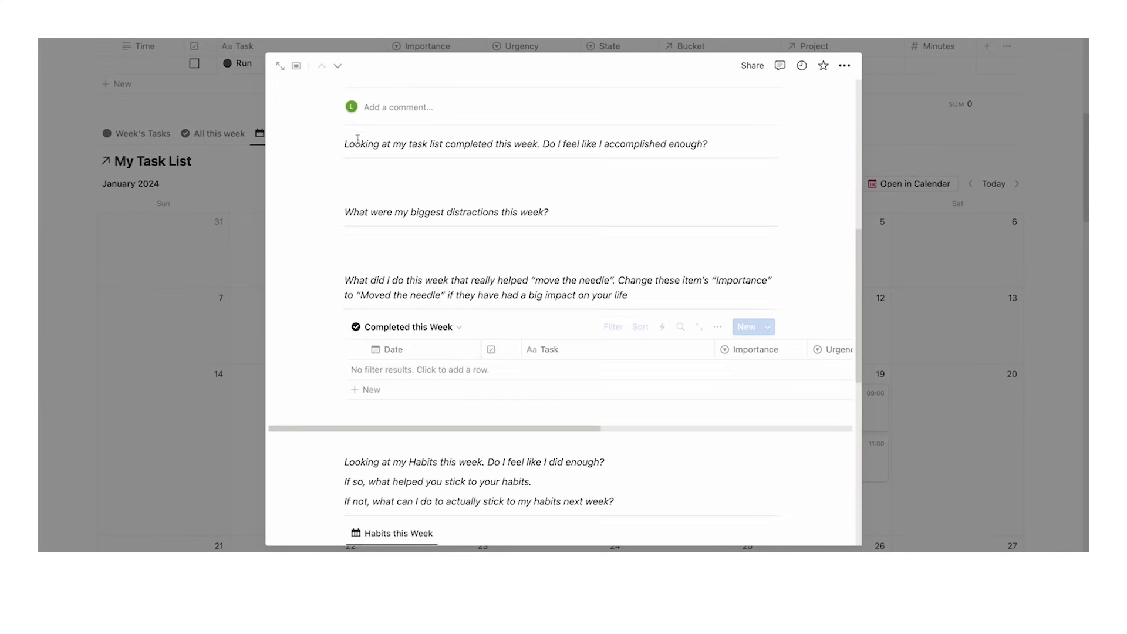
pyautogui.scroll(10, 524, 281)
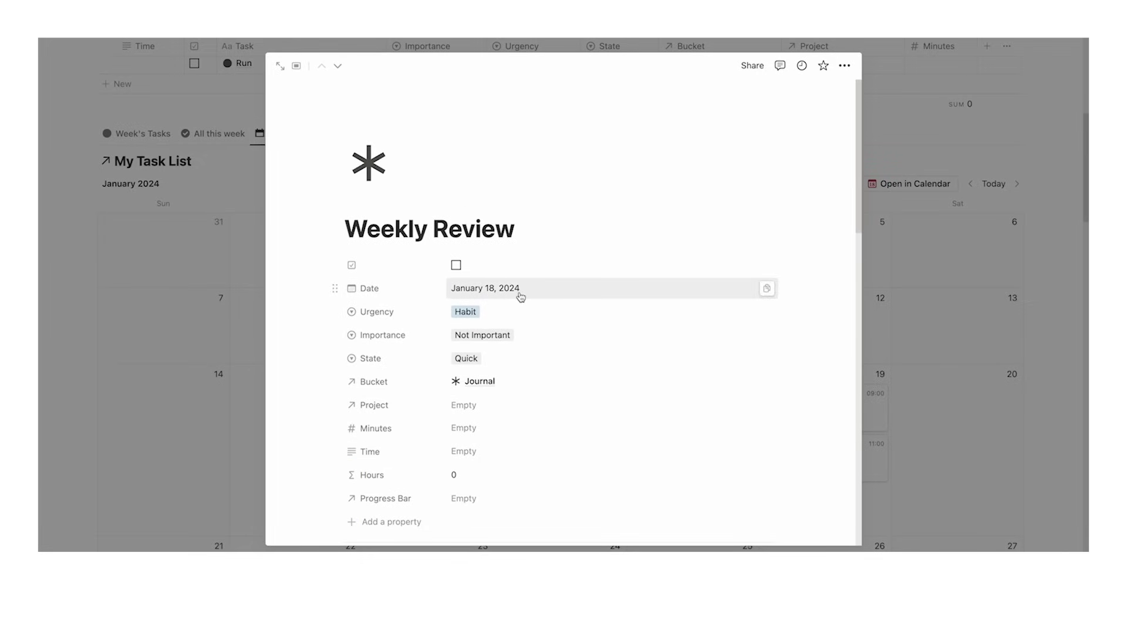
# Step: Give the Weekly Review date a time of 8:00 AM and close the page
pyautogui.click(521, 294)
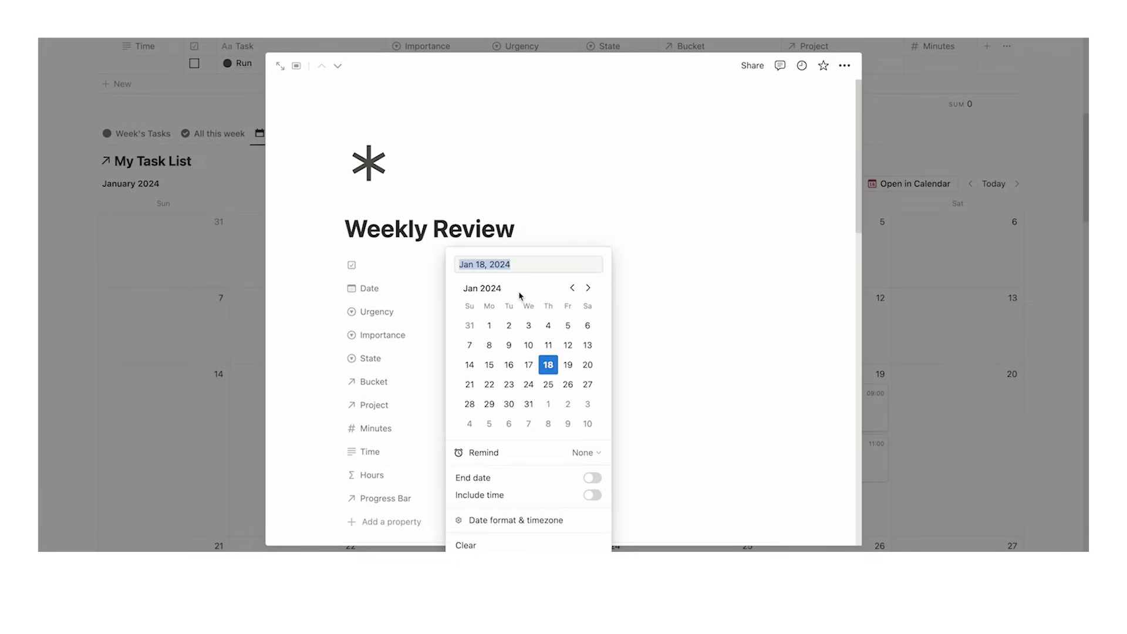
pyautogui.click(589, 496)
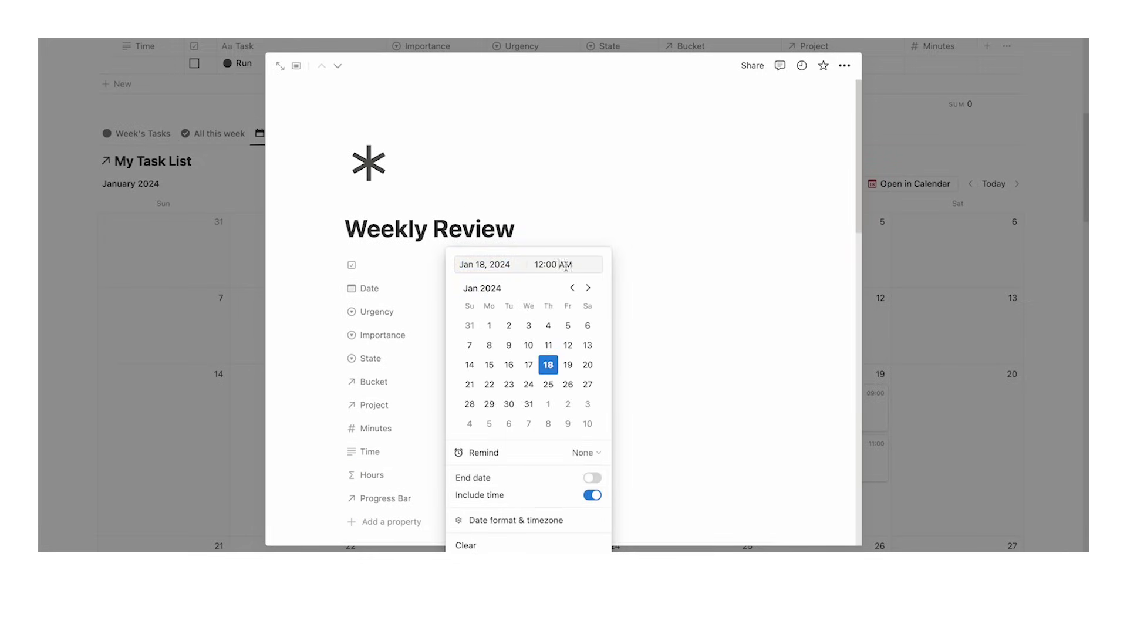
pyautogui.press('BackSpace')
pyautogui.press('BackSpace')
pyautogui.write('8')
pyautogui.click(650, 245)
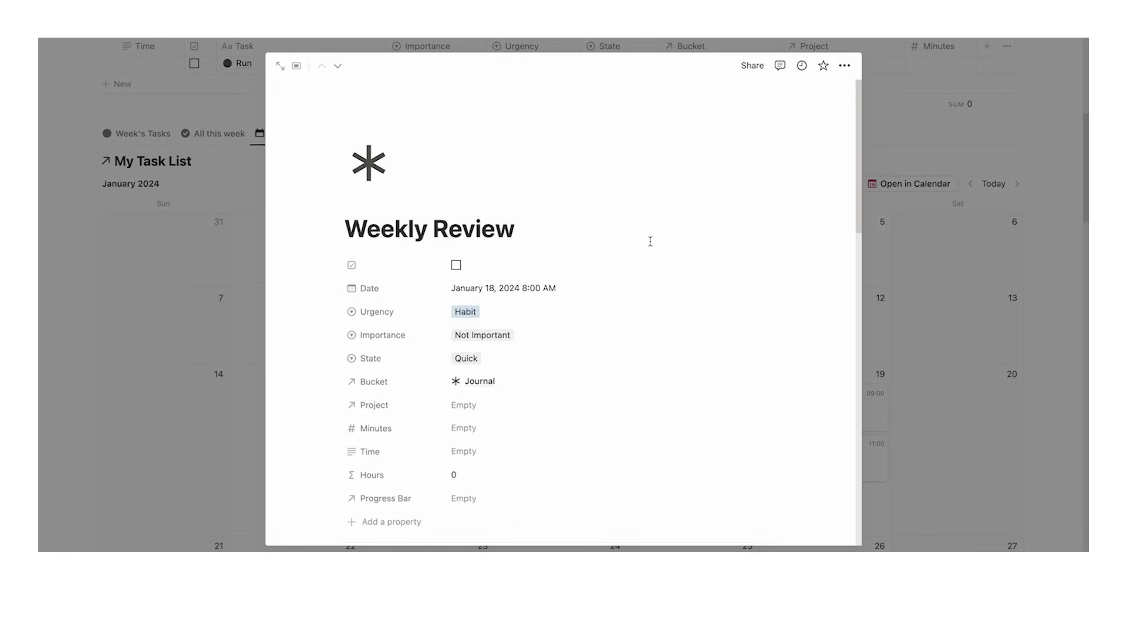
pyautogui.click(902, 312)
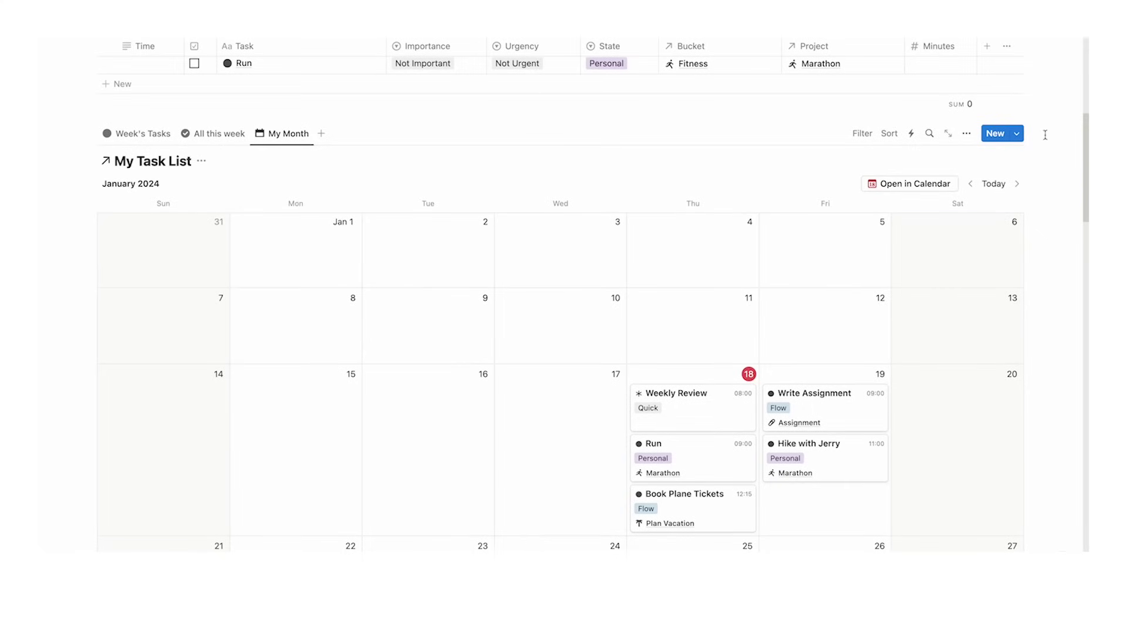
# Step: Set the Journal Entry template to repeat every day at 07:00 from Jan 18, 2024
pyautogui.click(1016, 133)
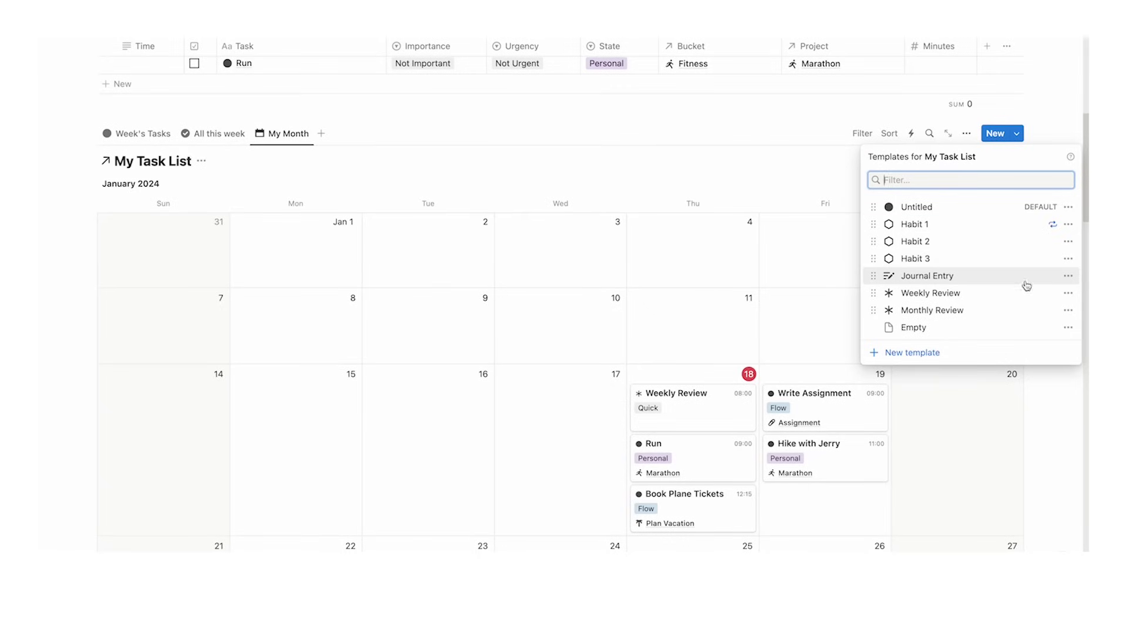
pyautogui.click(1068, 276)
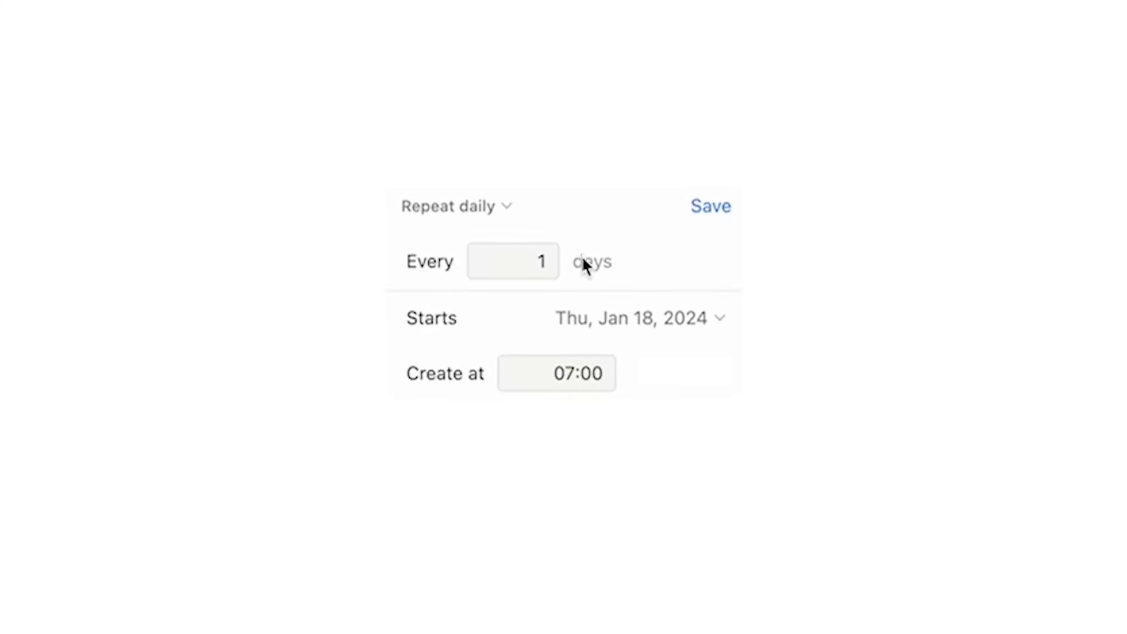
pyautogui.click(696, 213)
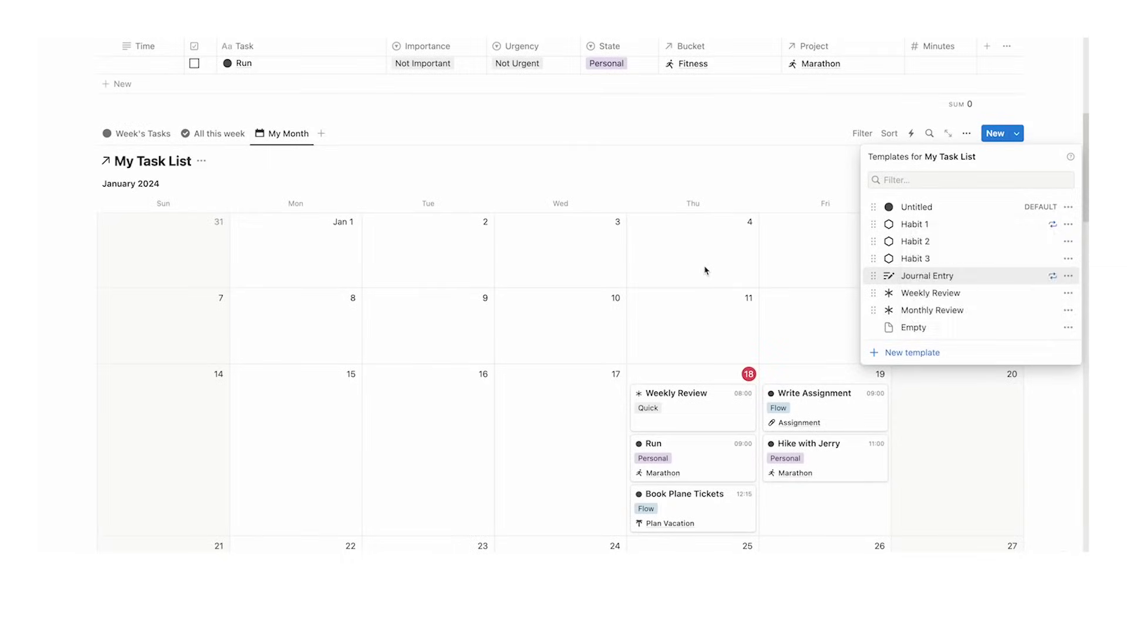
pyautogui.click(705, 270)
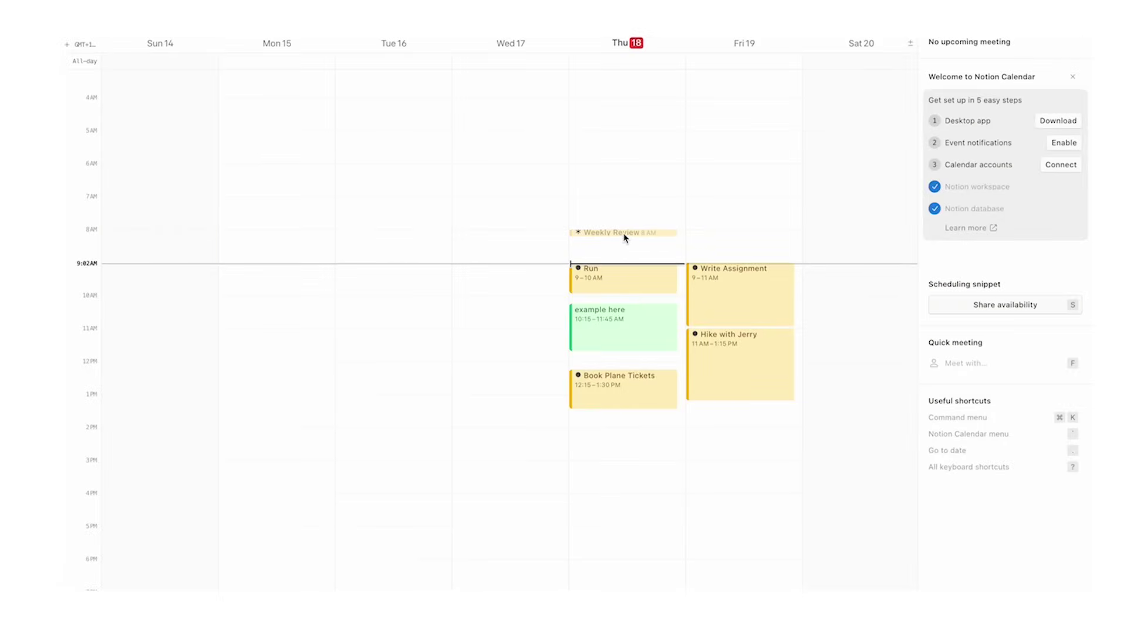
# Step: Open the details of the 8 AM Weekly Review event on Thursday, January 18
pyautogui.click(626, 237)
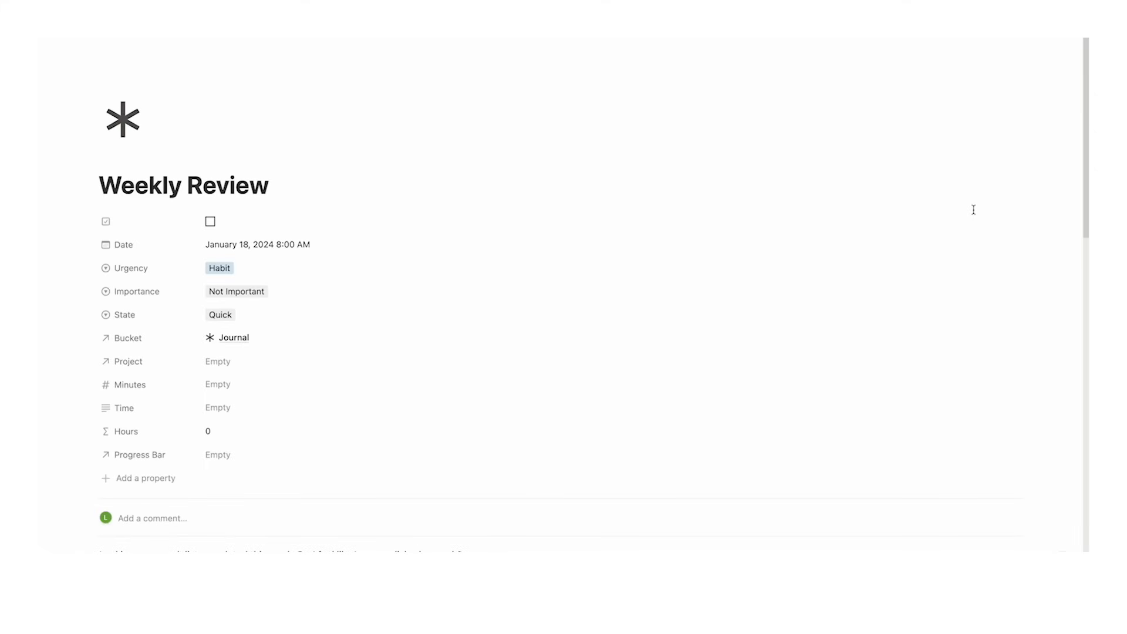
# Step: Scroll through the Weekly Review page's reflection prompts and completed-tasks table
pyautogui.scroll(-5, 722, 224)
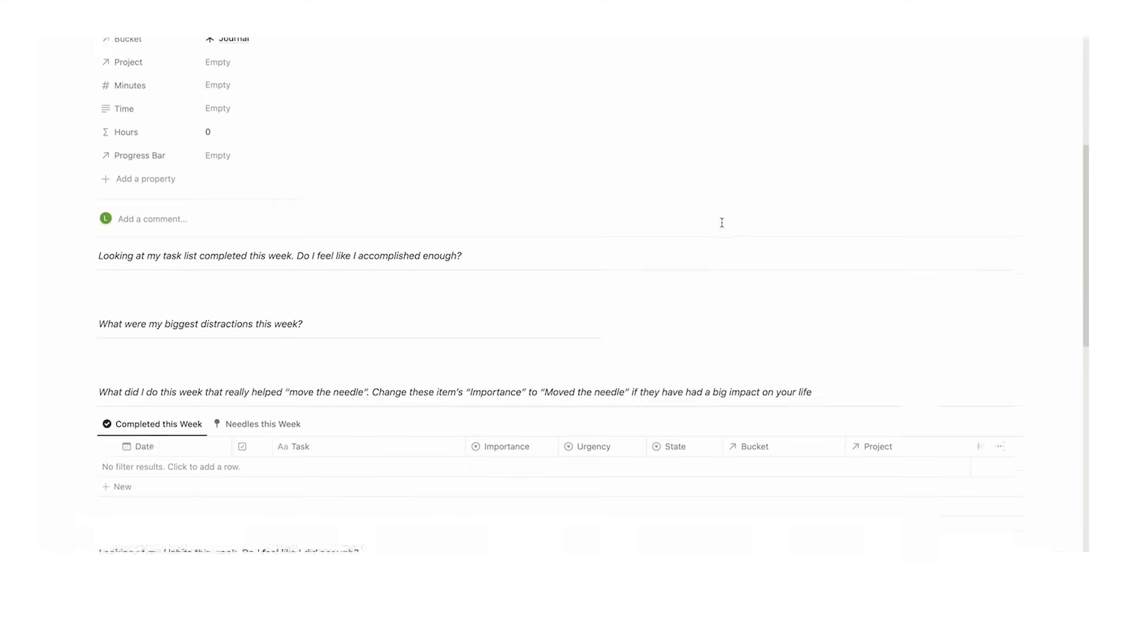
pyautogui.scroll(-4, 727, 227)
pyautogui.scroll(6, 730, 242)
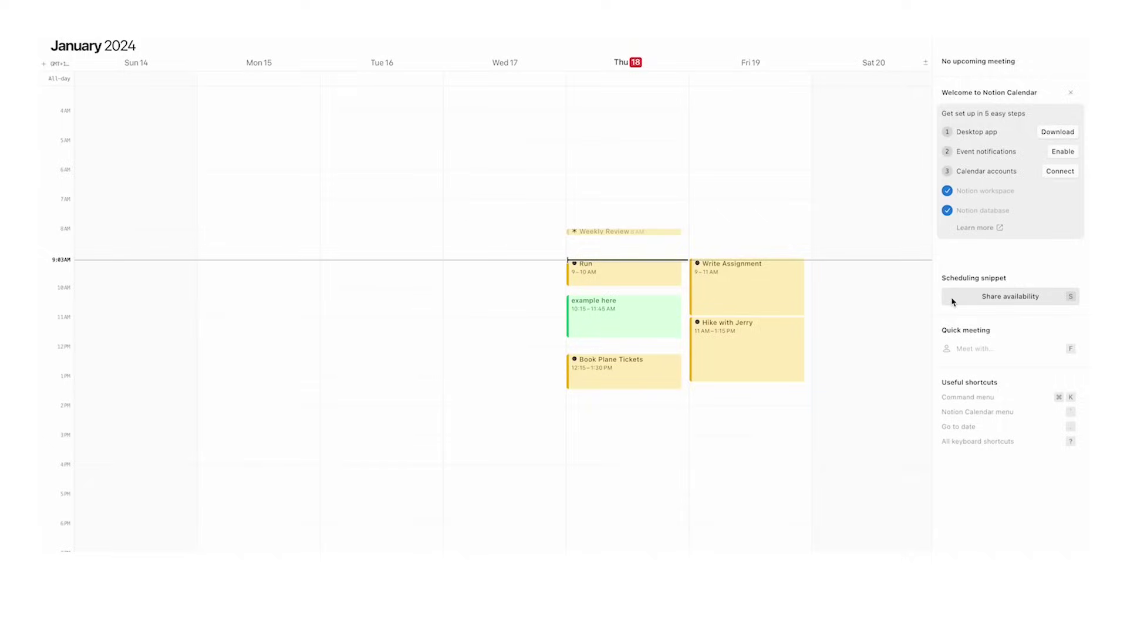
# Step: Share 45-minute availability for Thu 2–4:30 PM and Fri 1:30–3:30 and 3:45–5:30 PM, with a scheduling link
pyautogui.click(952, 302)
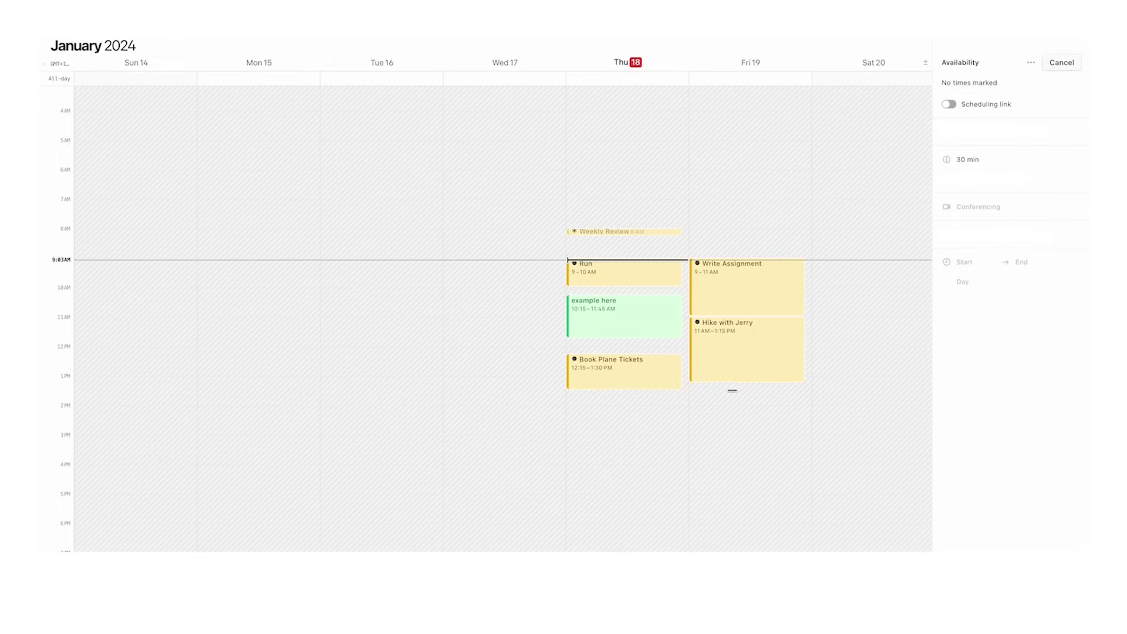
pyautogui.moveTo(732, 389); pyautogui.dragTo(735, 450)
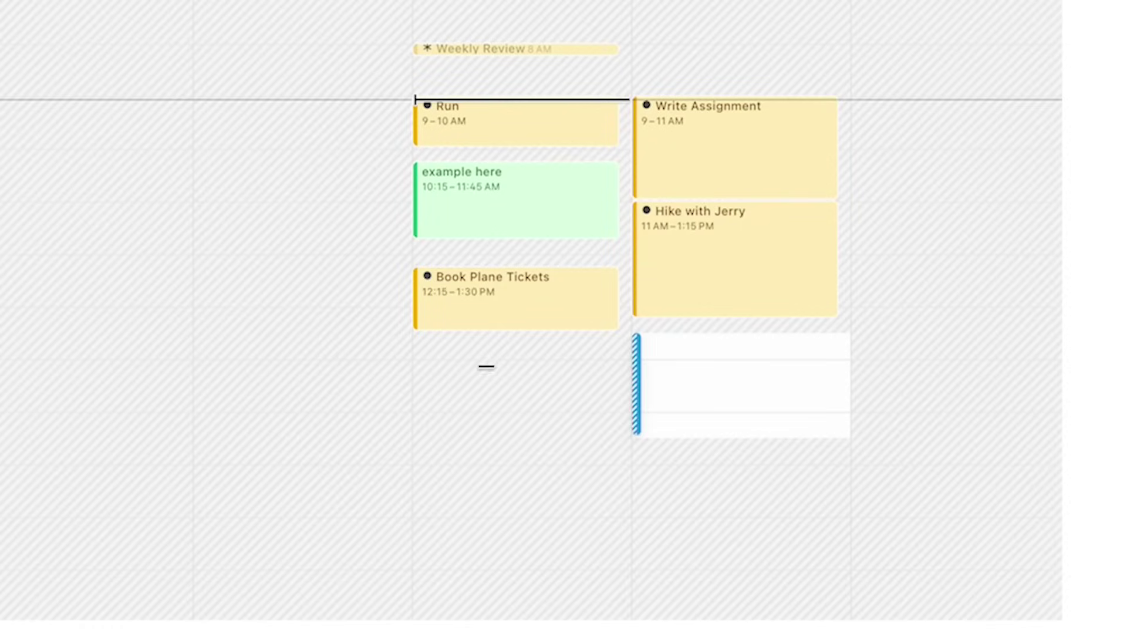
pyautogui.moveTo(486, 367); pyautogui.dragTo(493, 488)
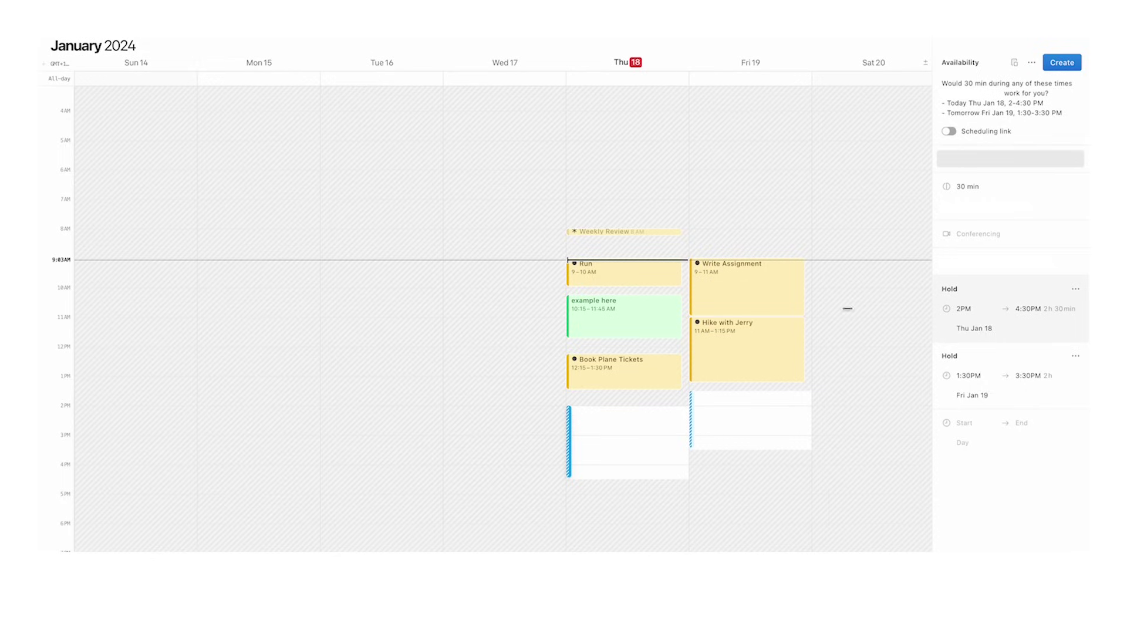
pyautogui.moveTo(741, 458); pyautogui.dragTo(741, 506)
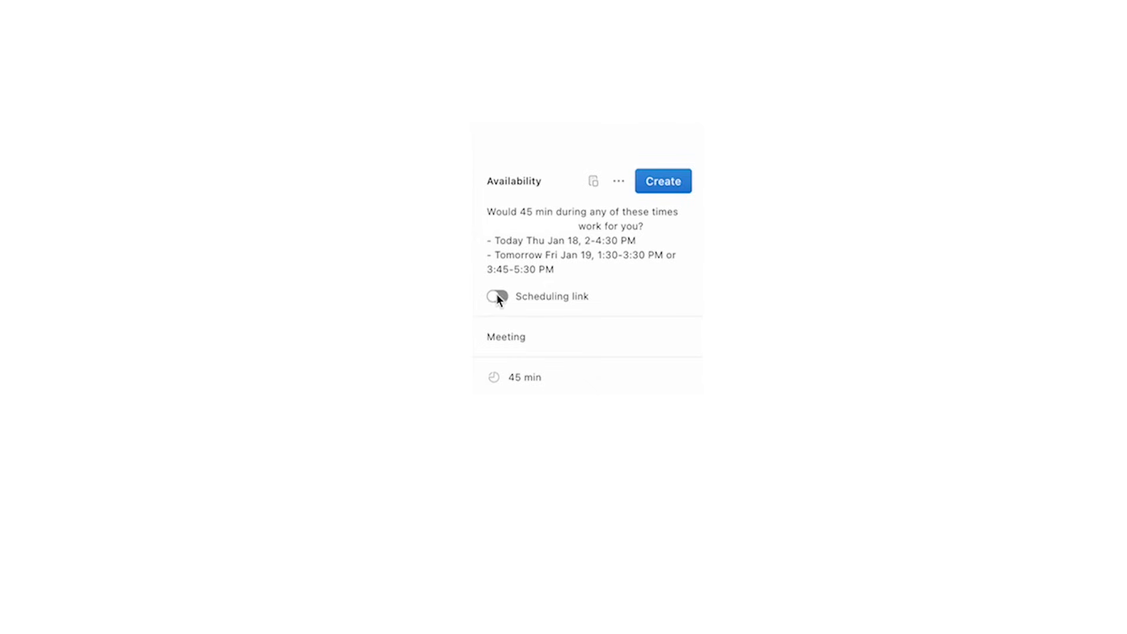
pyautogui.click(497, 296)
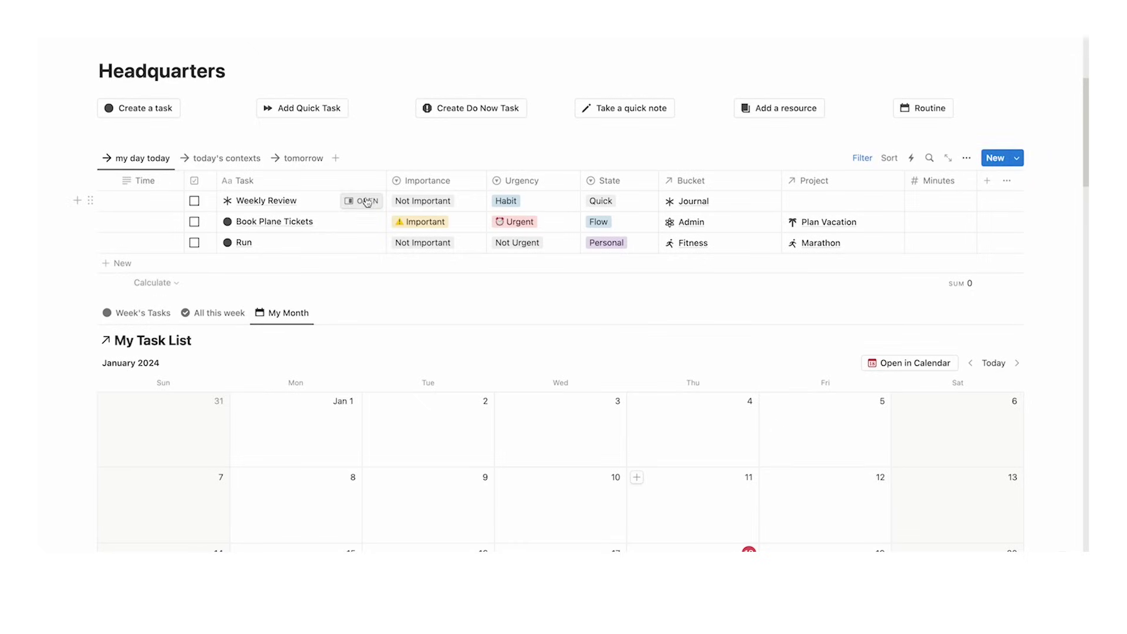
# Step: Read down the website features past Built-in scheduling, Work across time zones and language highlights
pyautogui.scroll(-4, 539, 249)
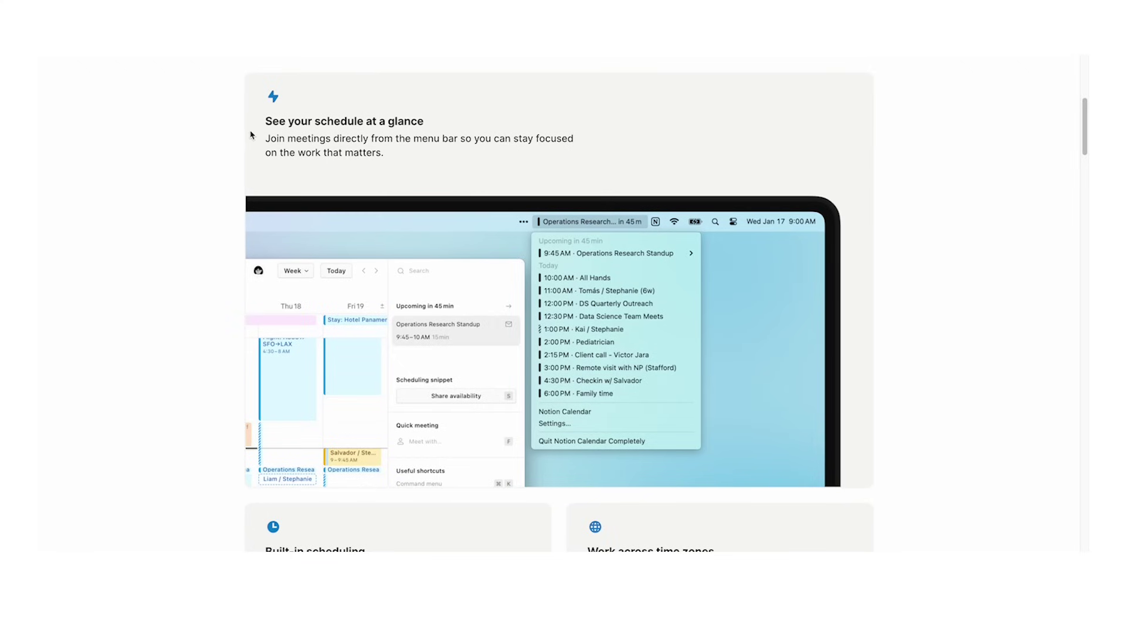
pyautogui.moveTo(251, 135); pyautogui.dragTo(449, 131)
pyautogui.click(452, 134)
pyautogui.scroll(-5, 409, 444)
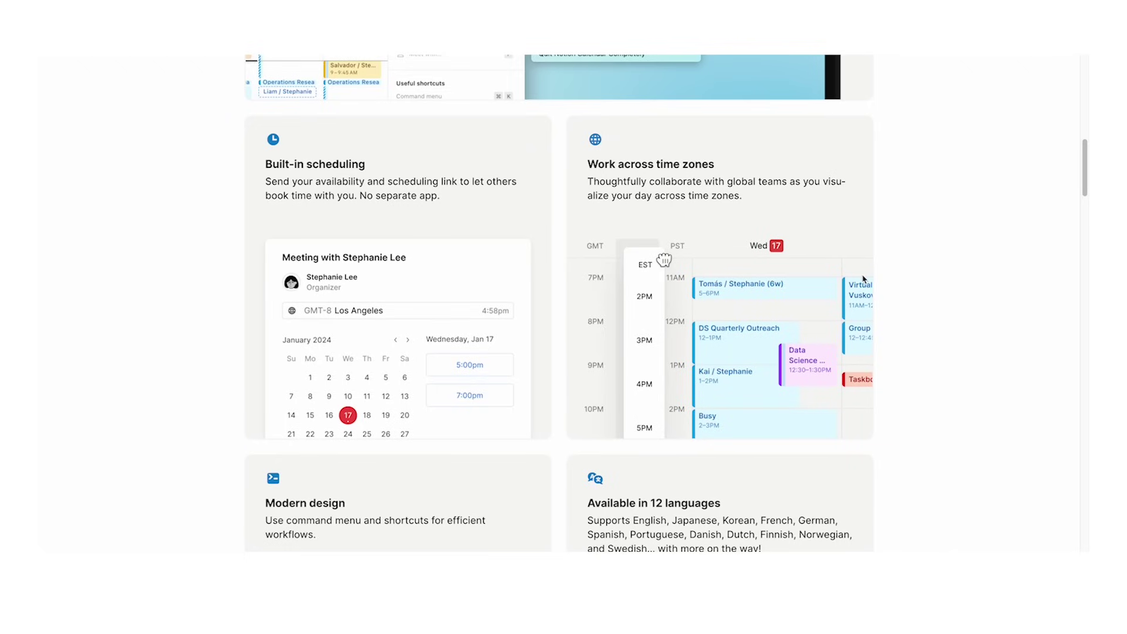
pyautogui.scroll(-5, 863, 280)
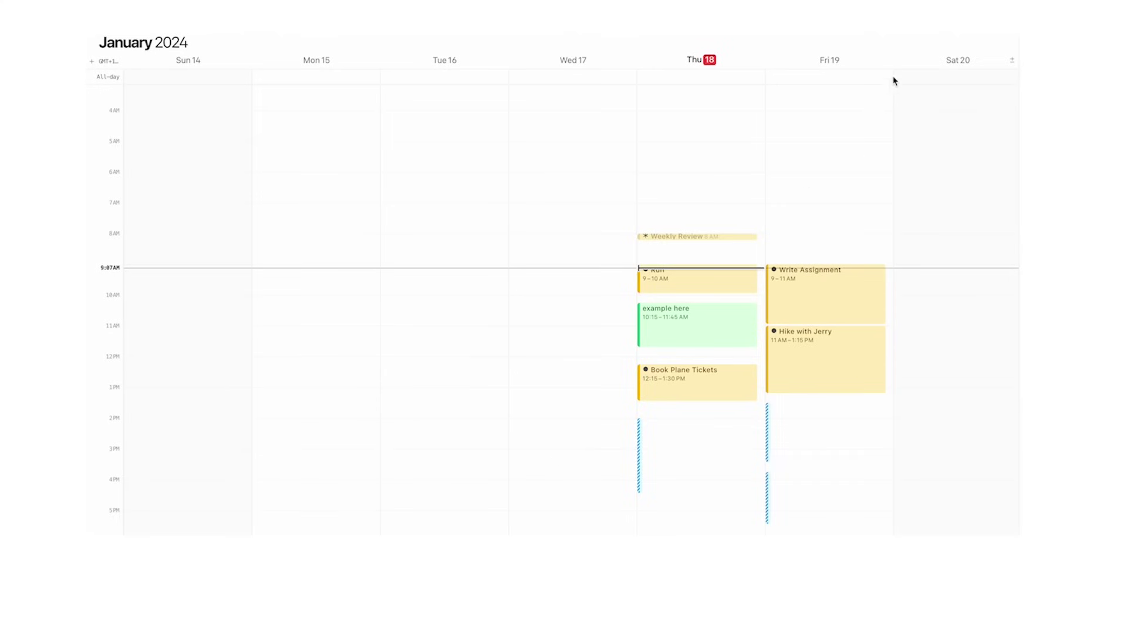
pyautogui.click(916, 42)
pyautogui.click(916, 42)
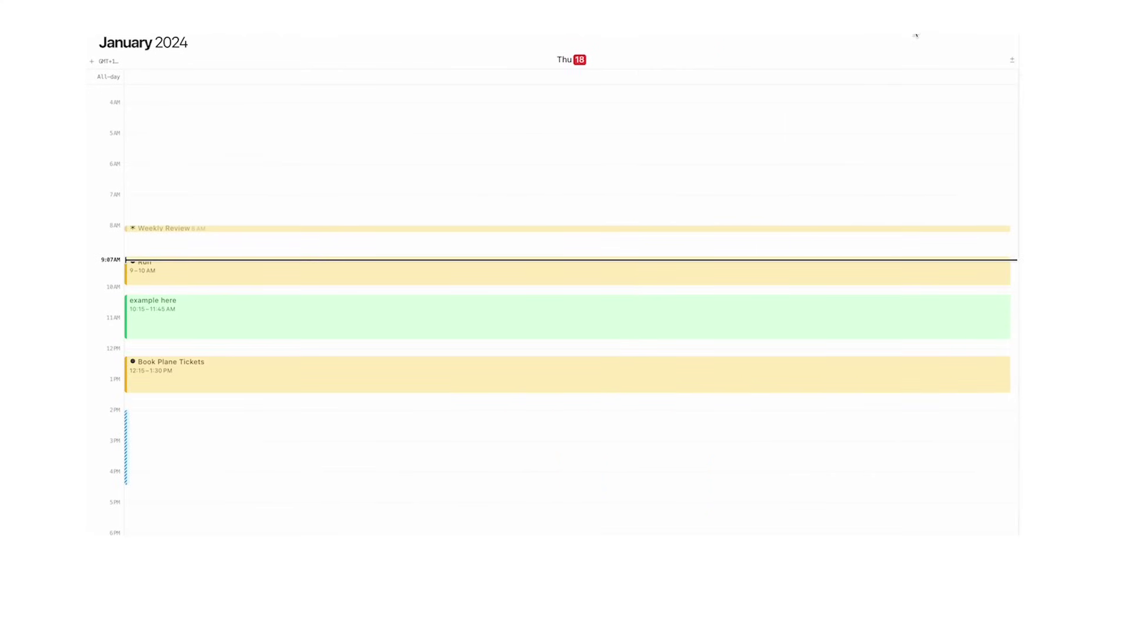
pyautogui.click(915, 36)
pyautogui.click(923, 82)
pyautogui.press('w')
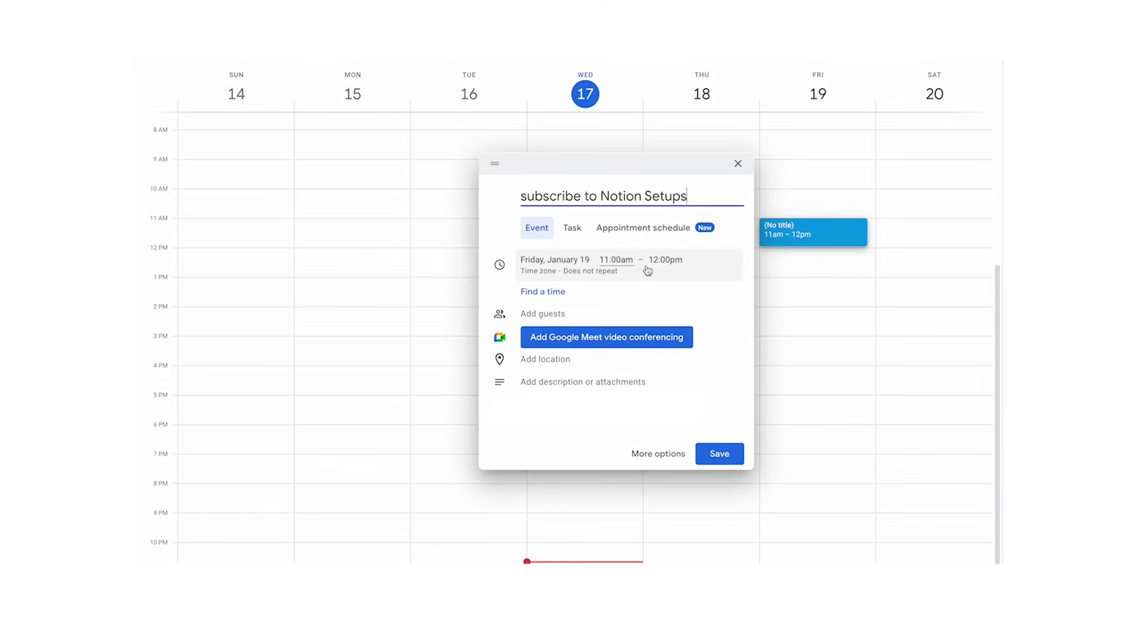
# Step: Save the 'subscribe to Notion Setups' event for Friday, January 19, 11am–12pm
pyautogui.click(731, 458)
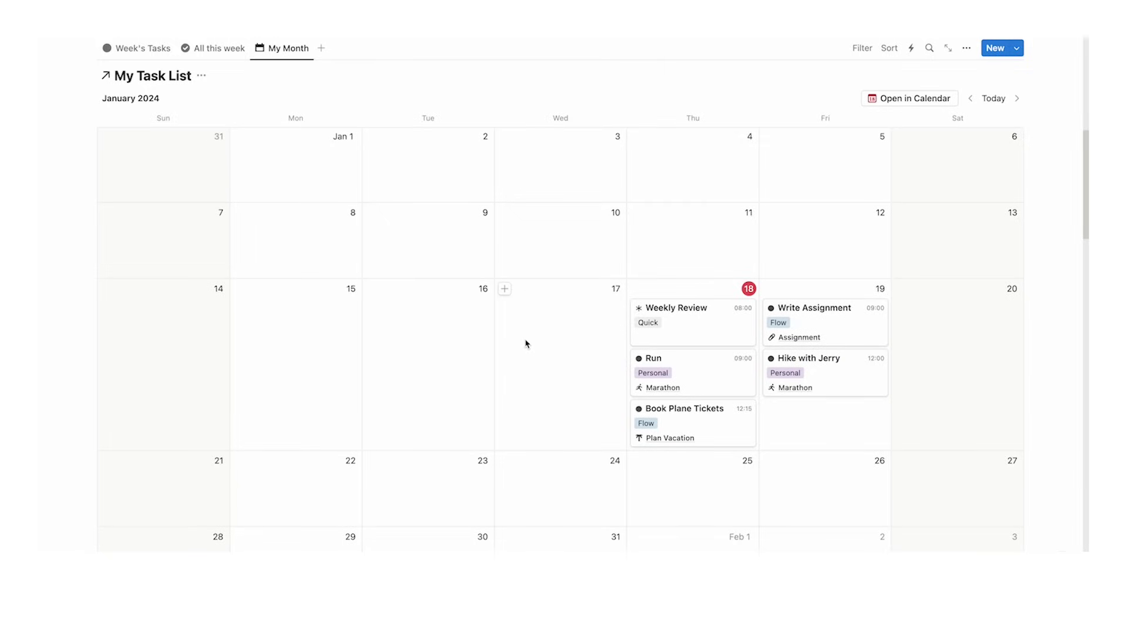
# Step: Return to the top of Headquarters, showing its banner and the my day today task table
pyautogui.scroll(7, 526, 342)
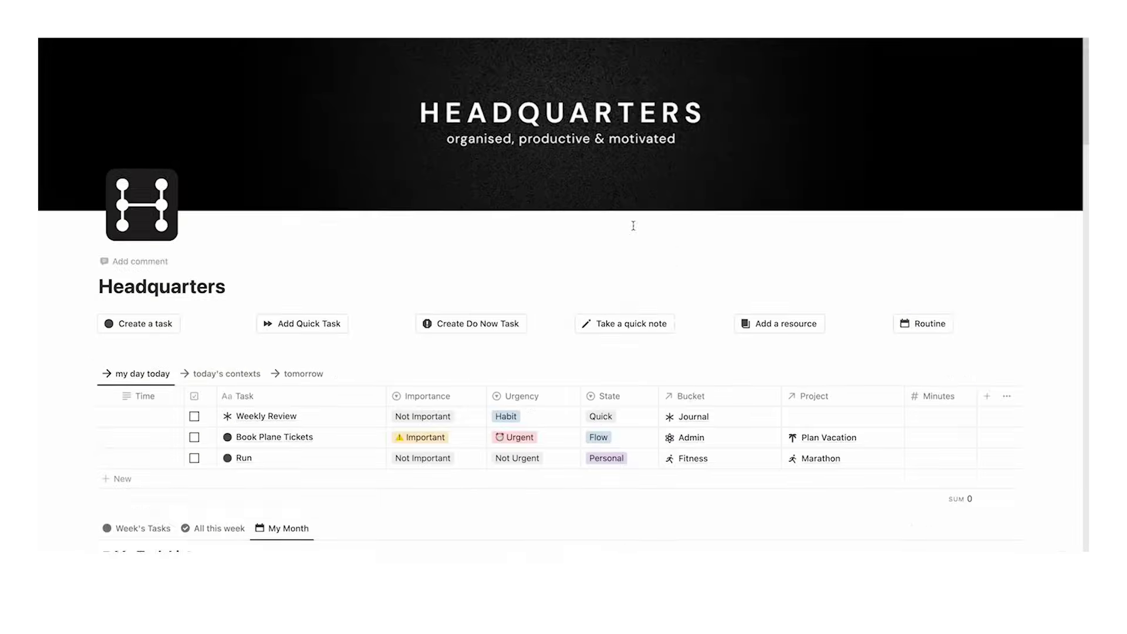